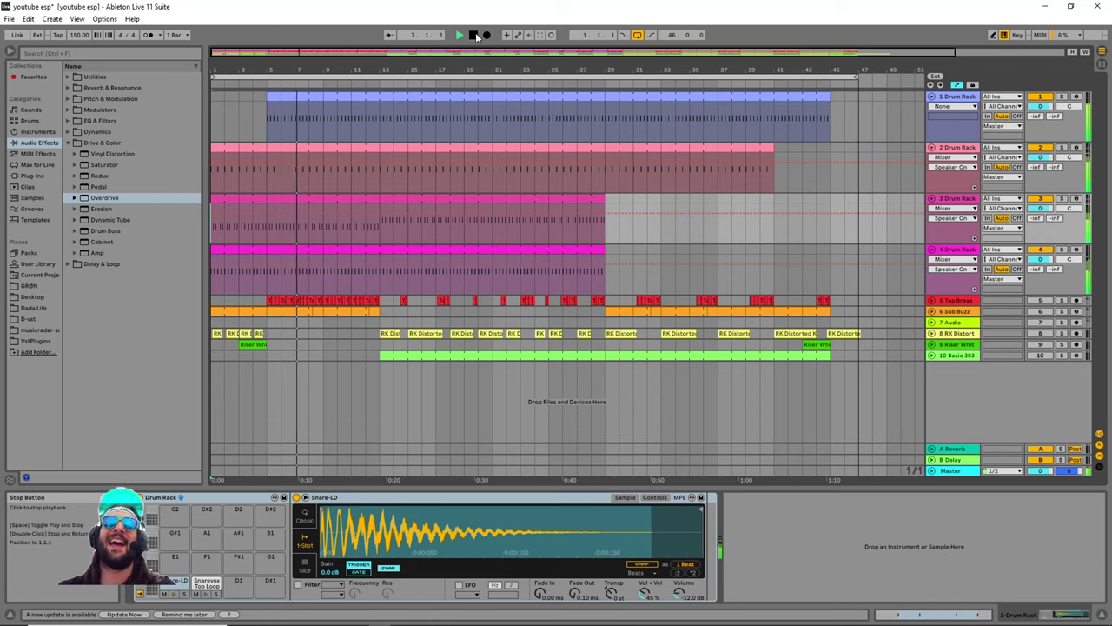
Stop playback and unfold the Top Break and Sub Buzz tracks
left_click(474, 35)
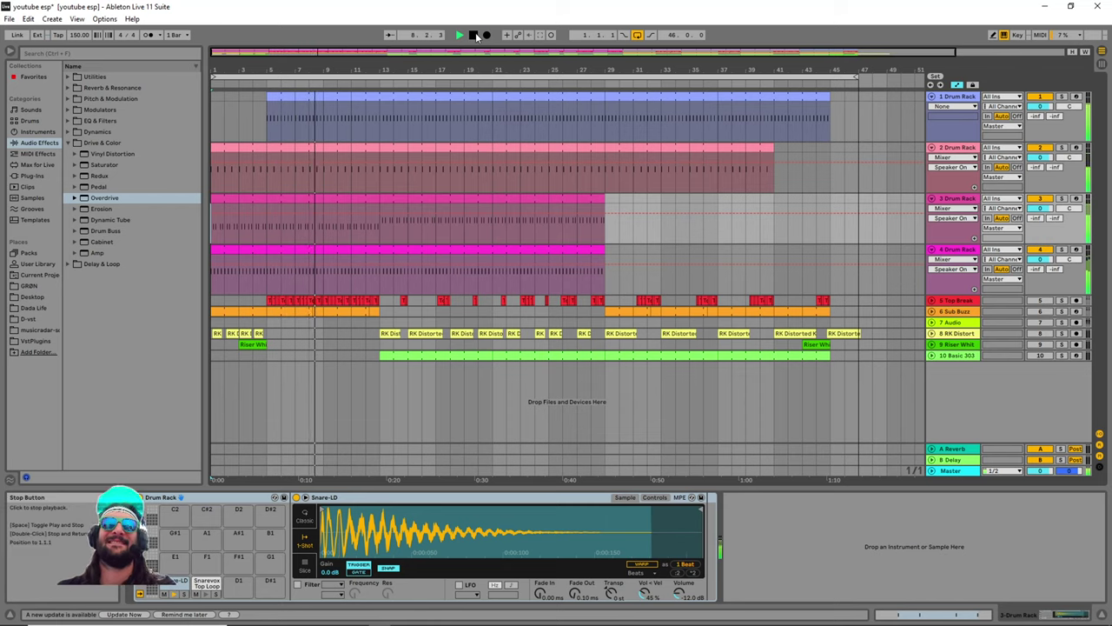
left_click(932, 300)
left_click(933, 351)
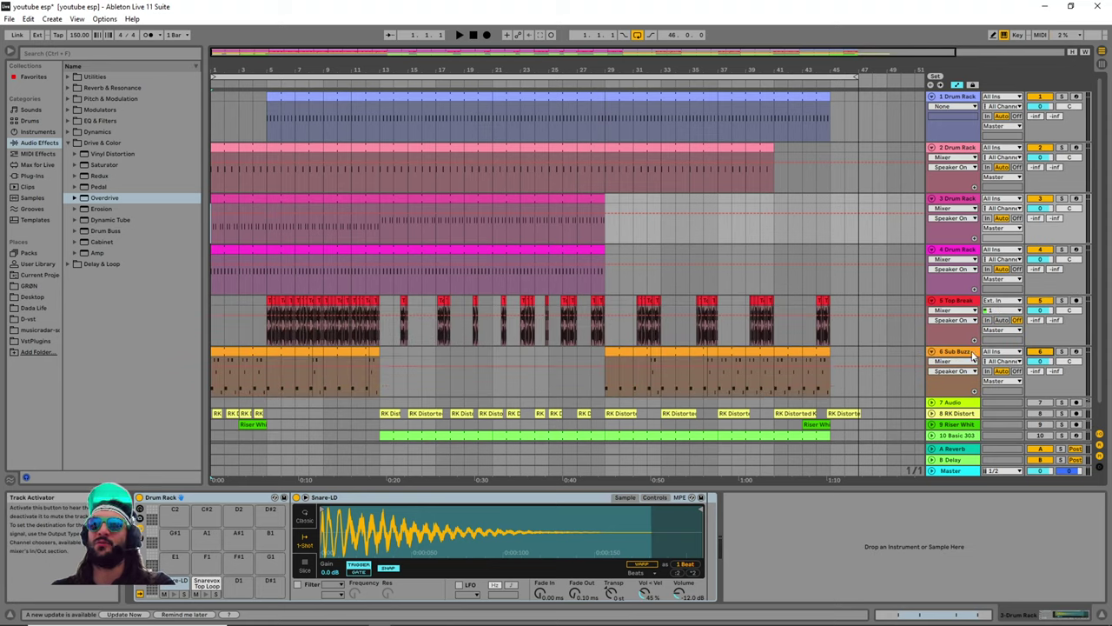
Play back the arrangement with the drum, Top Break and Sub Buzz tracks, and return the playhead to the start
left_click(536, 434)
left_click(606, 97)
key("space")
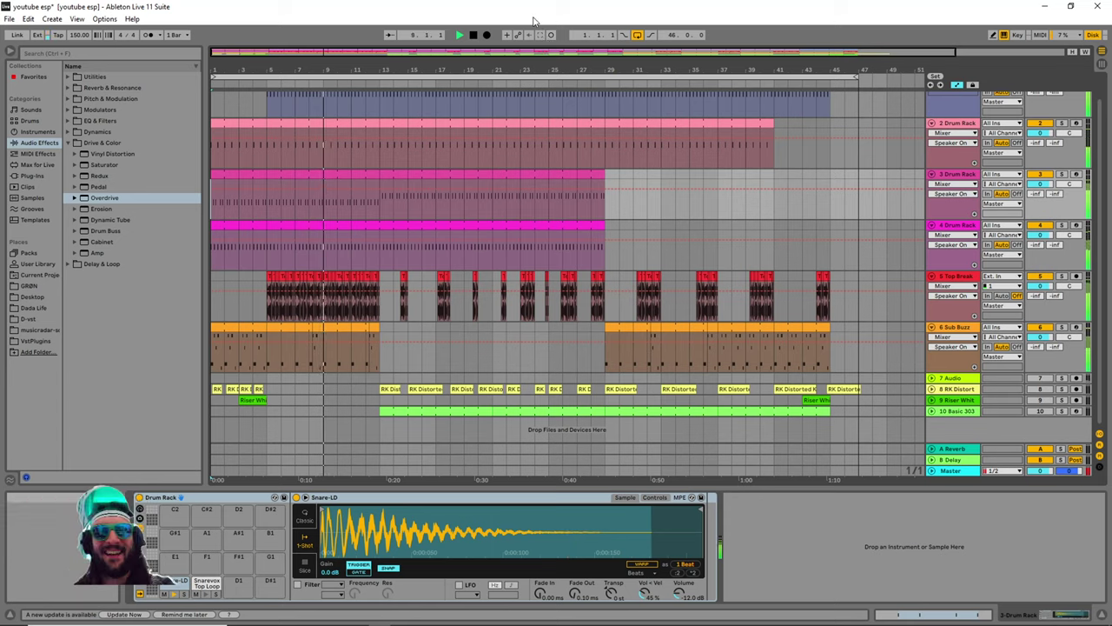
double_click(473, 35)
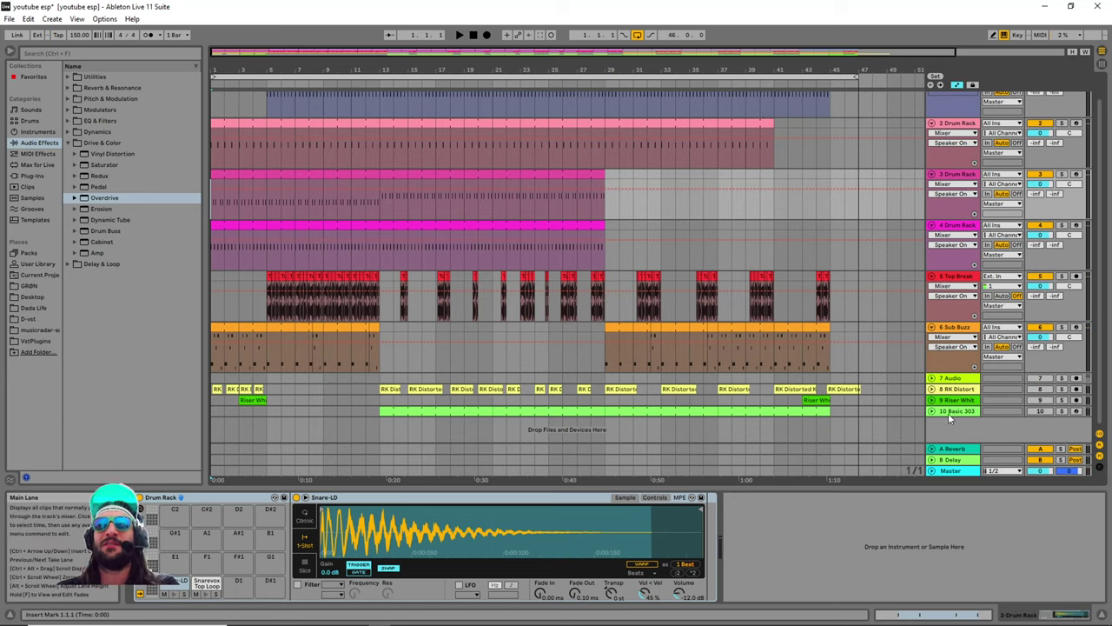
Activate the Basic 303 and Riser Whit tracks and unfold the Basic 303 track
left_click(1040, 411)
left_click(1040, 400)
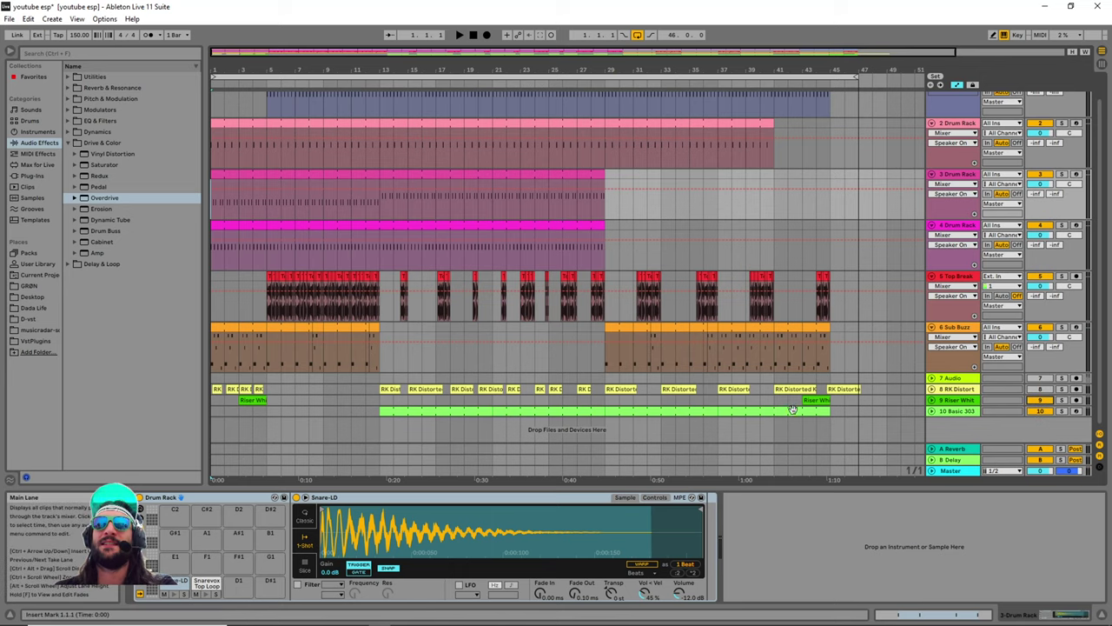
left_click(932, 410)
Audition the Basic 303 bass from about bar 17, first soloed and again with all tracks, and stop playback
left_click(432, 94)
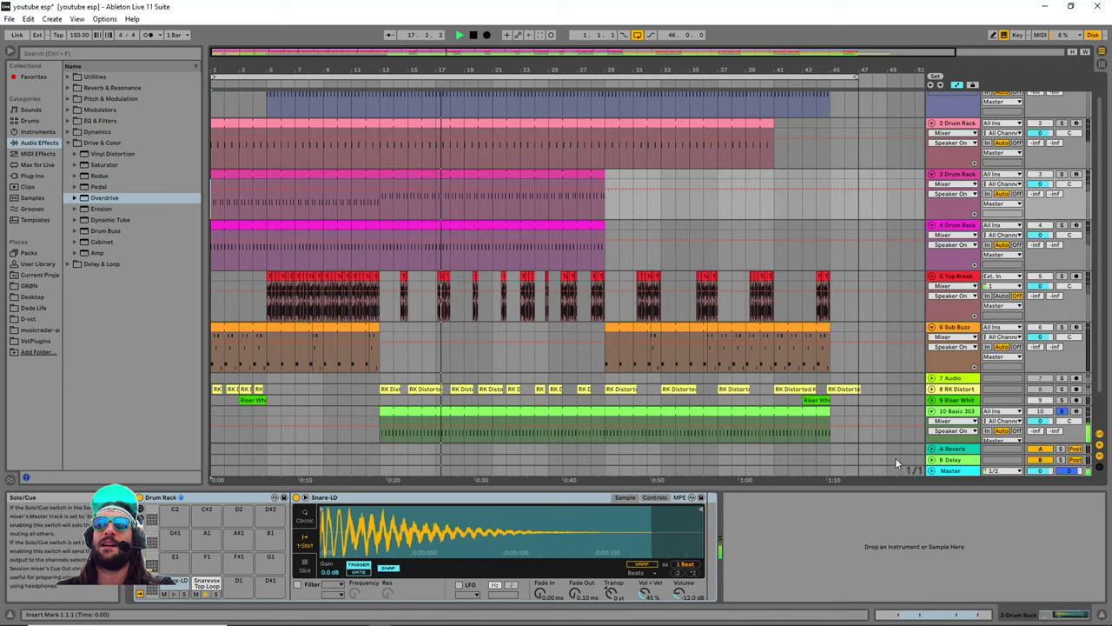
left_click(872, 434)
left_click(439, 83)
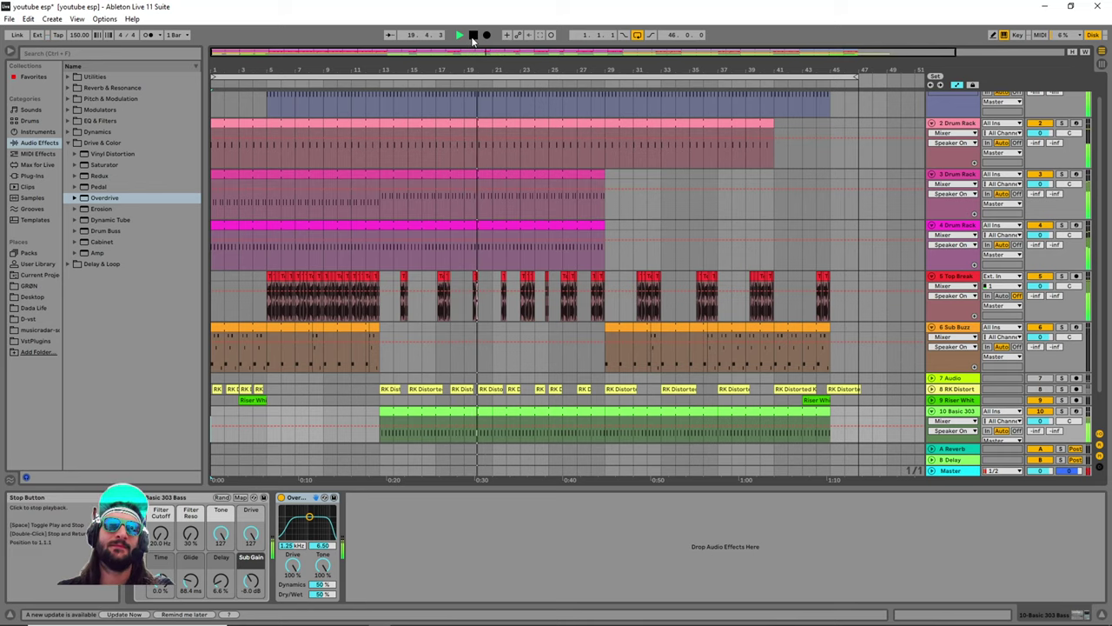
left_click(473, 36)
Fold the Basic 303 track to a single row
scroll(730, 440, "down", 2)
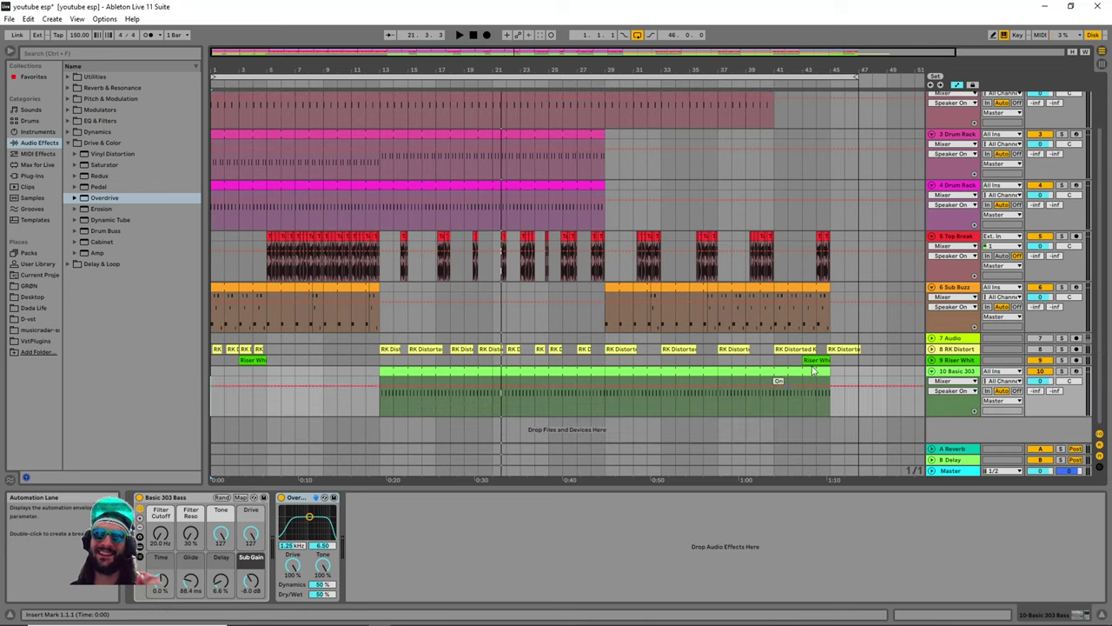
left_click(932, 372)
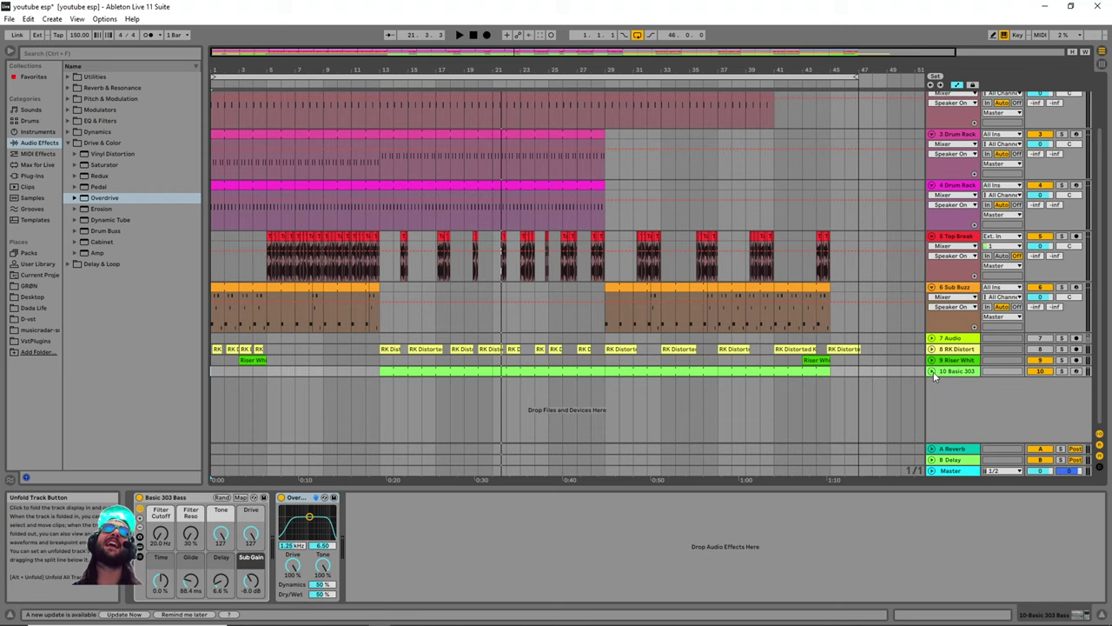
left_click(932, 371)
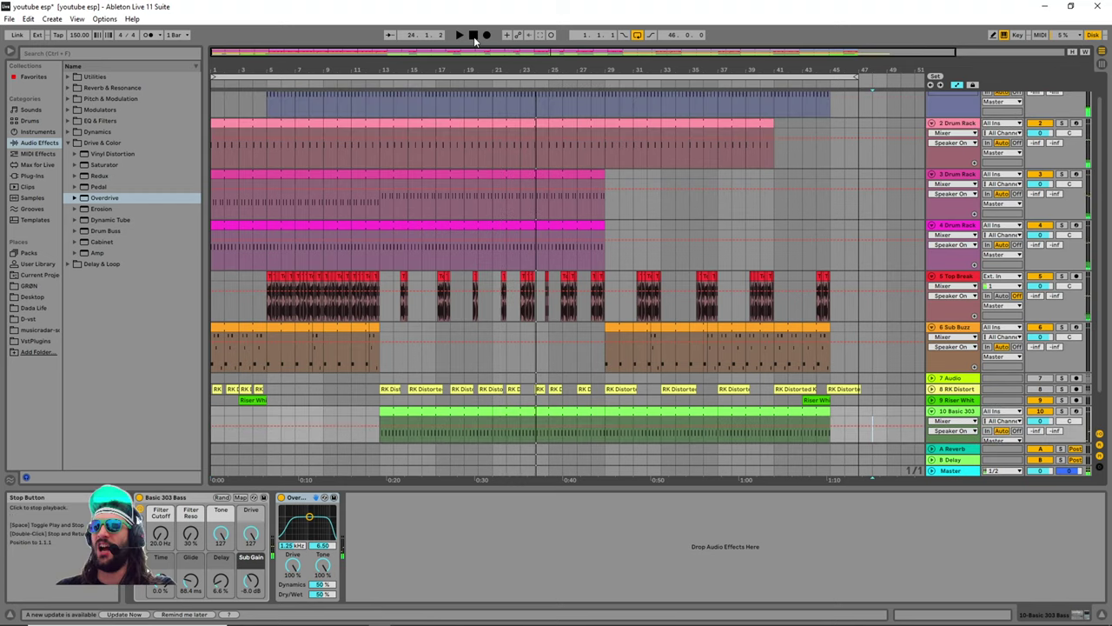
left_click(932, 382)
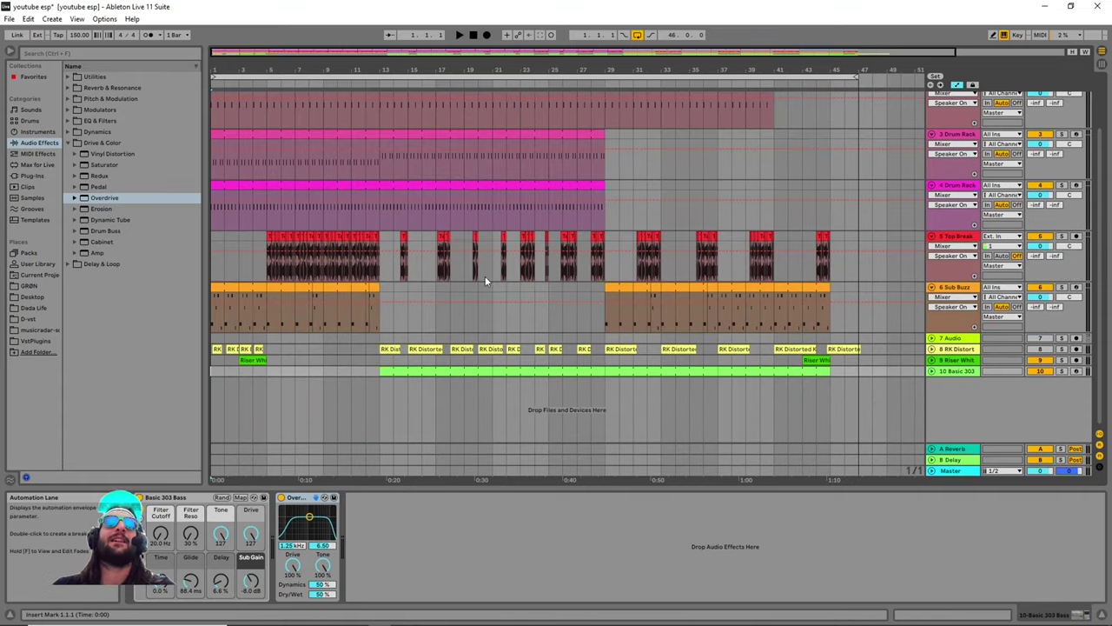
left_click_drag(388, 87, 388, 74)
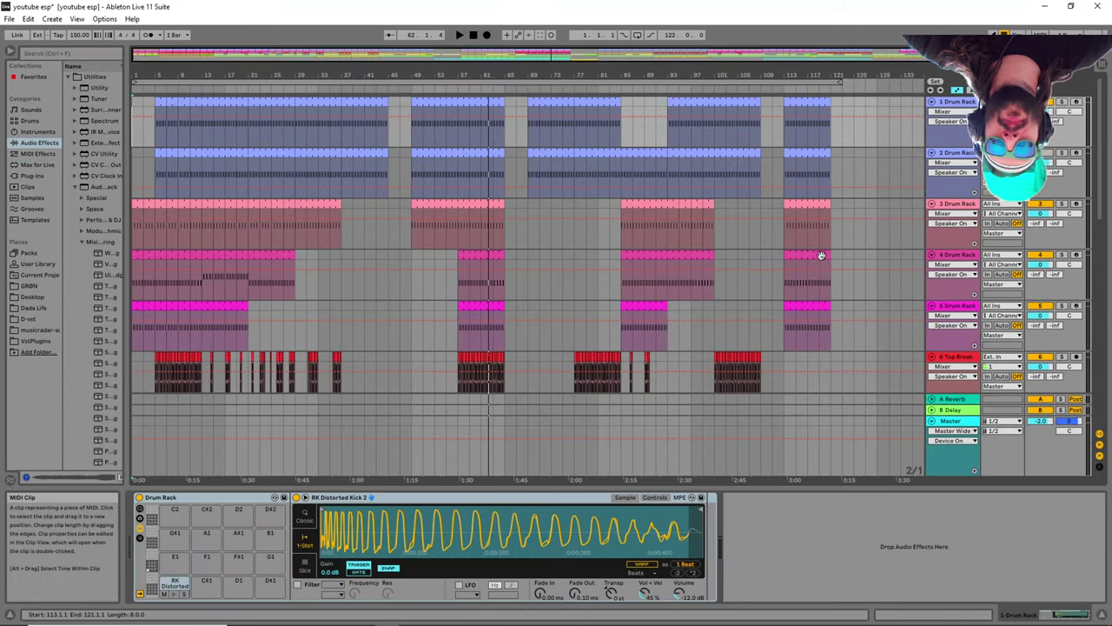
Examine the full arrangement track by track, including the device chains of the second Drum Rack, Top Break and Sub Buzz tracks
left_click(875, 126)
left_click(878, 165)
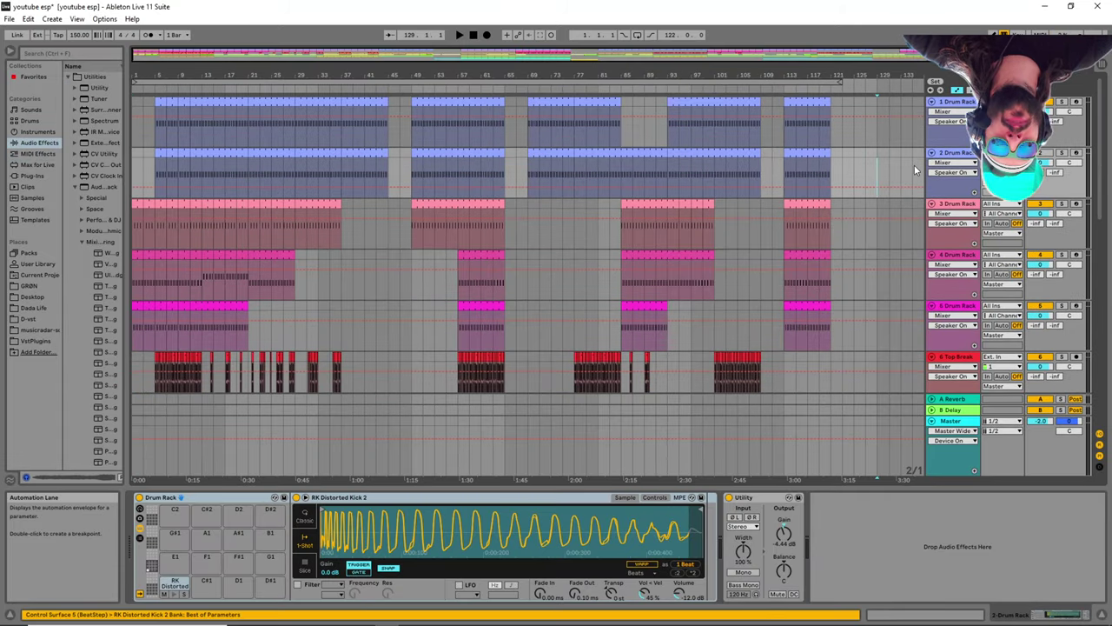
scroll(856, 248, "down", 3)
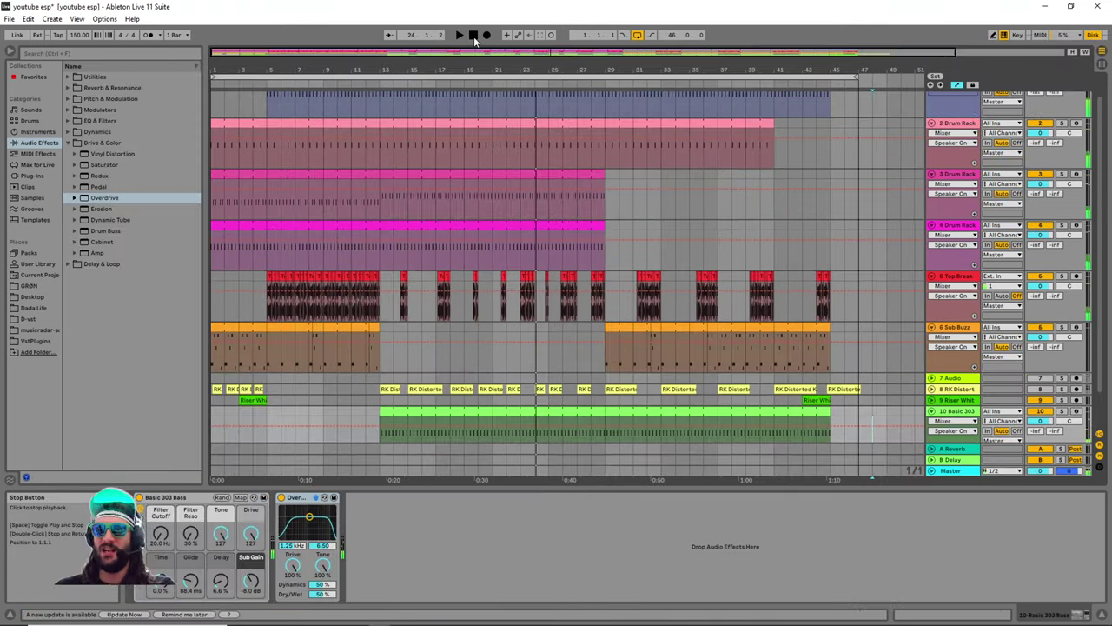
scroll(806, 305, "down", 1)
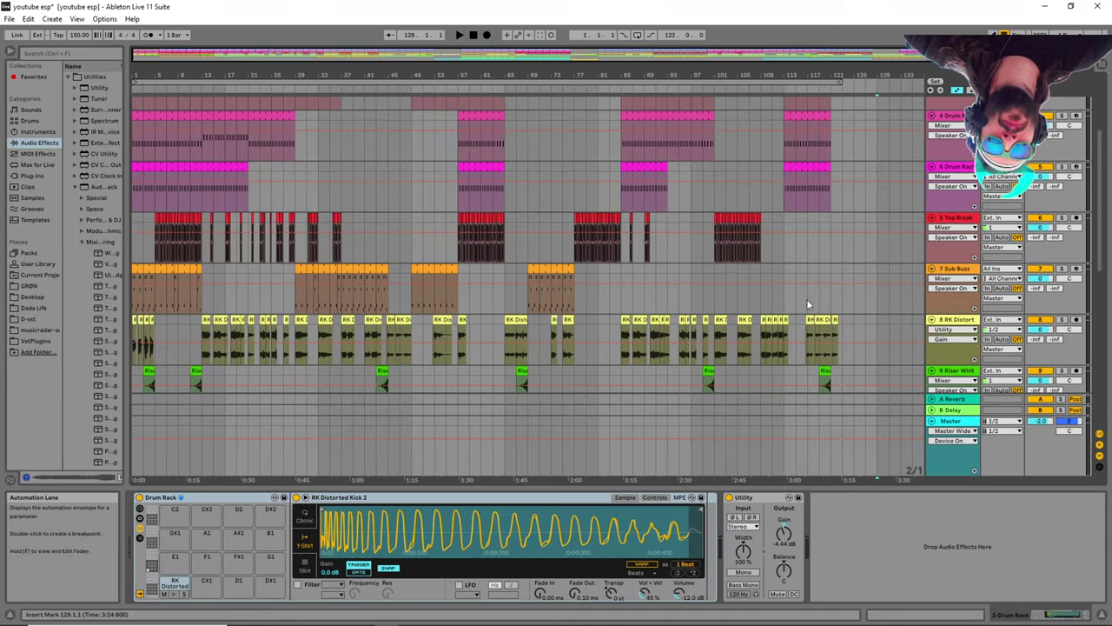
left_click(783, 251)
scroll(799, 247, "down", 1)
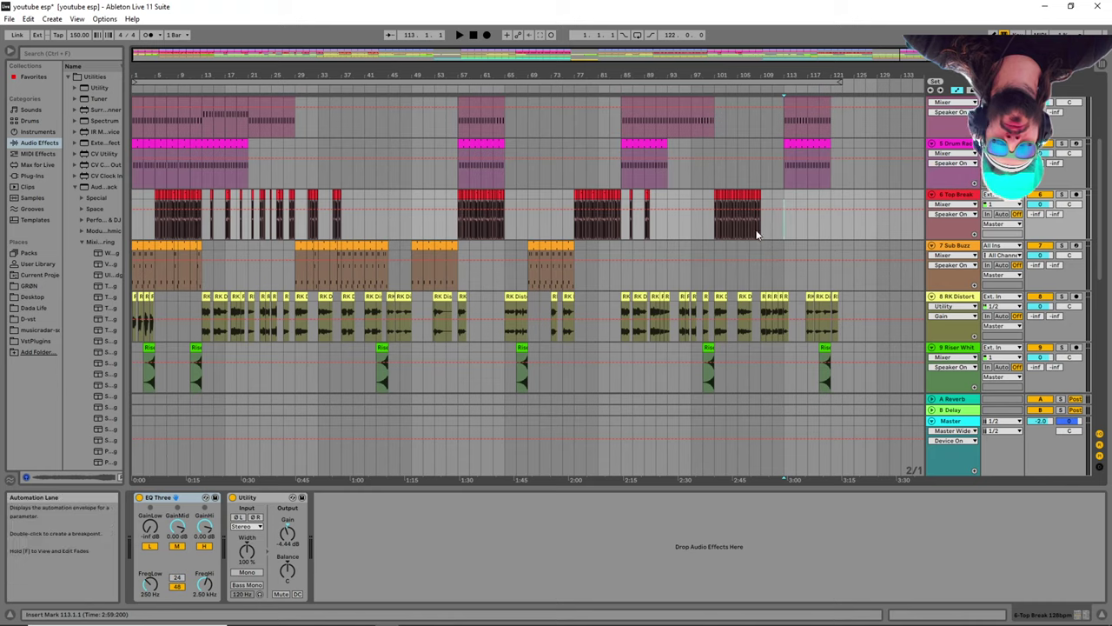
scroll(802, 230, "down", 1)
scroll(803, 237, "down", 2)
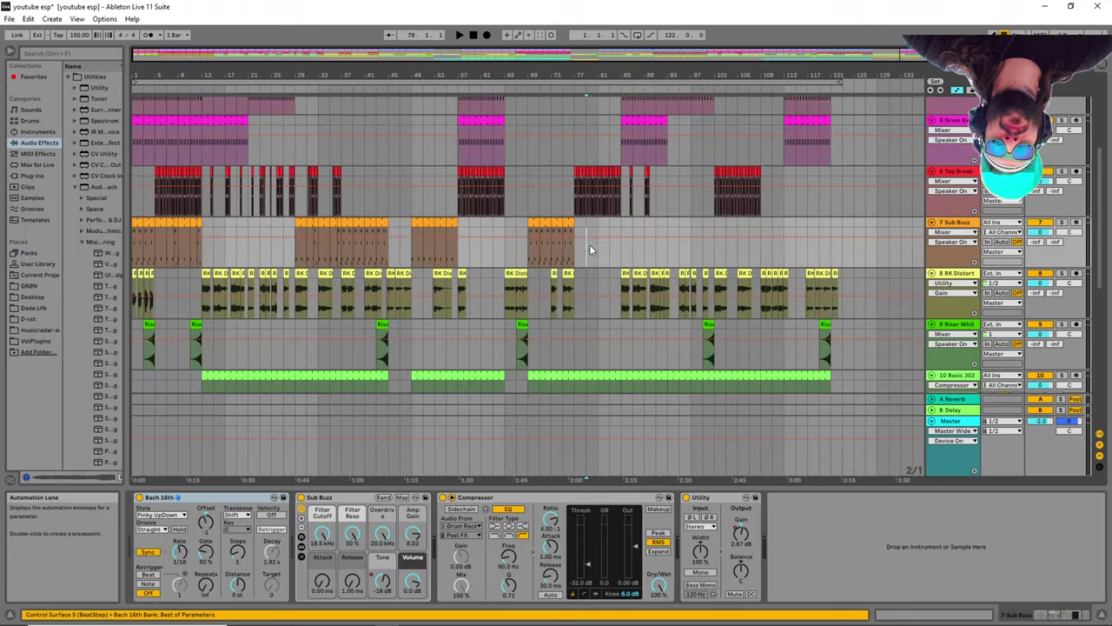
scroll(607, 250, "down", 1)
scroll(607, 250, "down", 5)
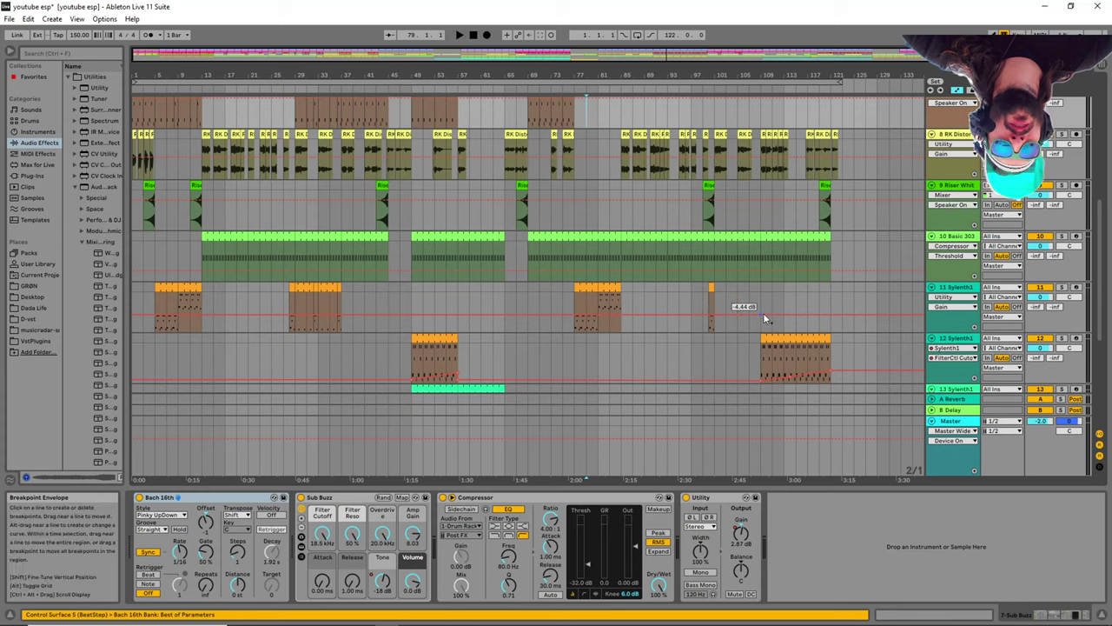
scroll(623, 306, "down", 3)
Inspect the Sylenth1 plug-in window of track 12, close it, and review the remaining tracks down to Alien Cra
left_click(620, 298)
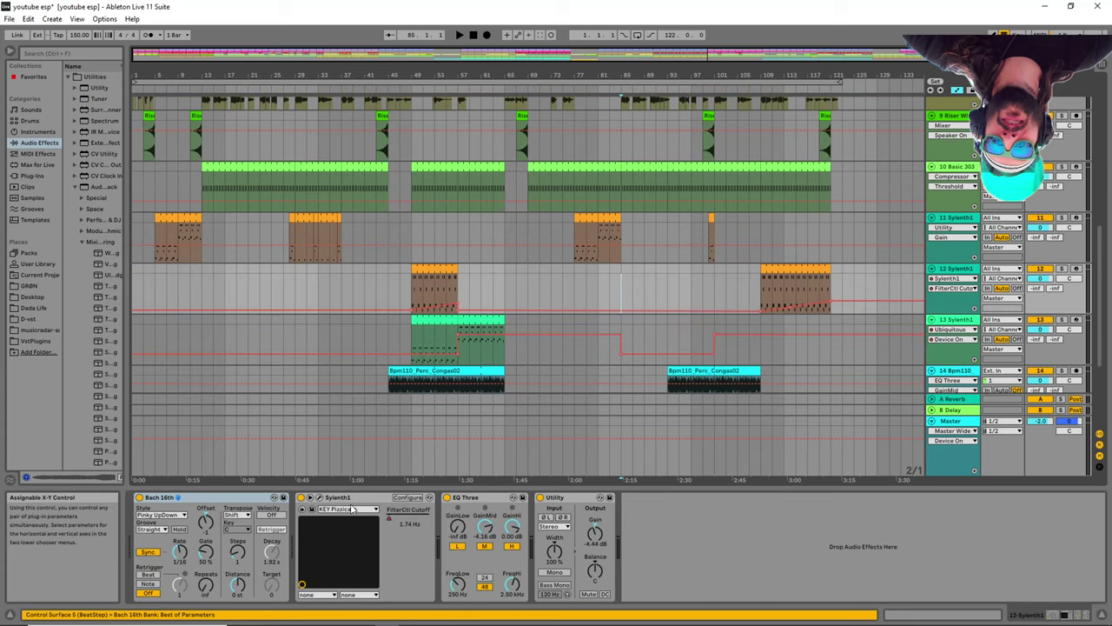
left_click(311, 509)
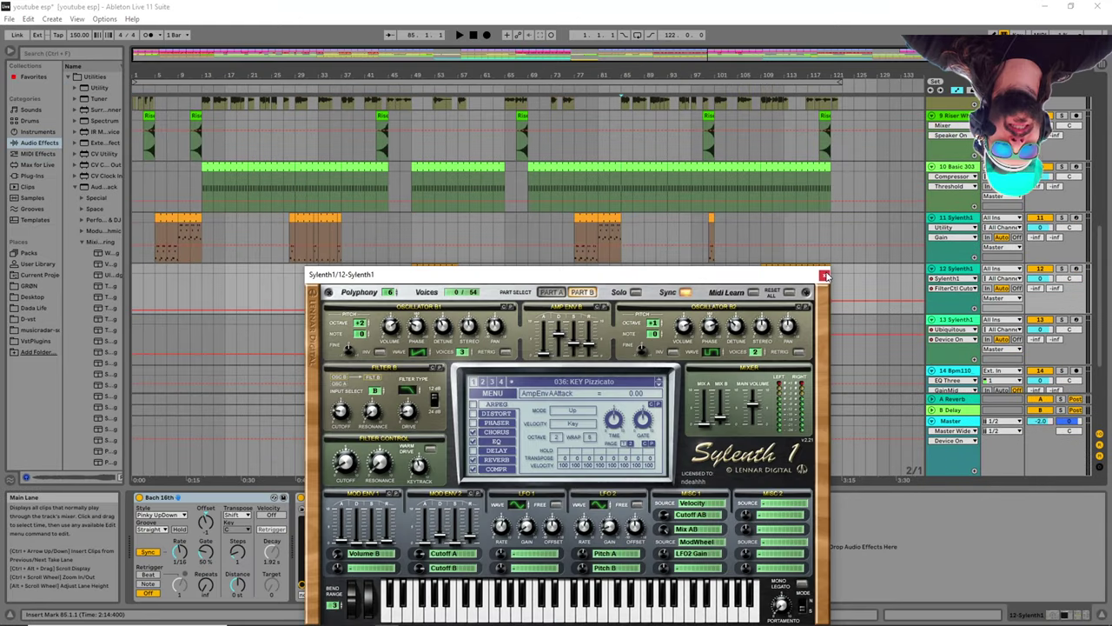
left_click(825, 275)
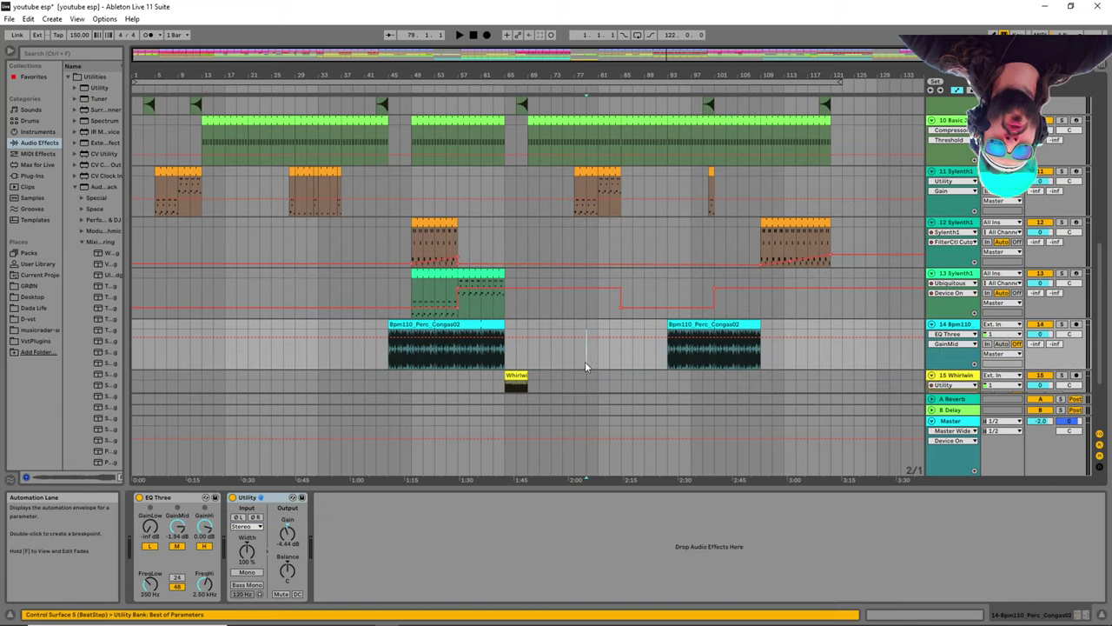
scroll(587, 352, "down", 2)
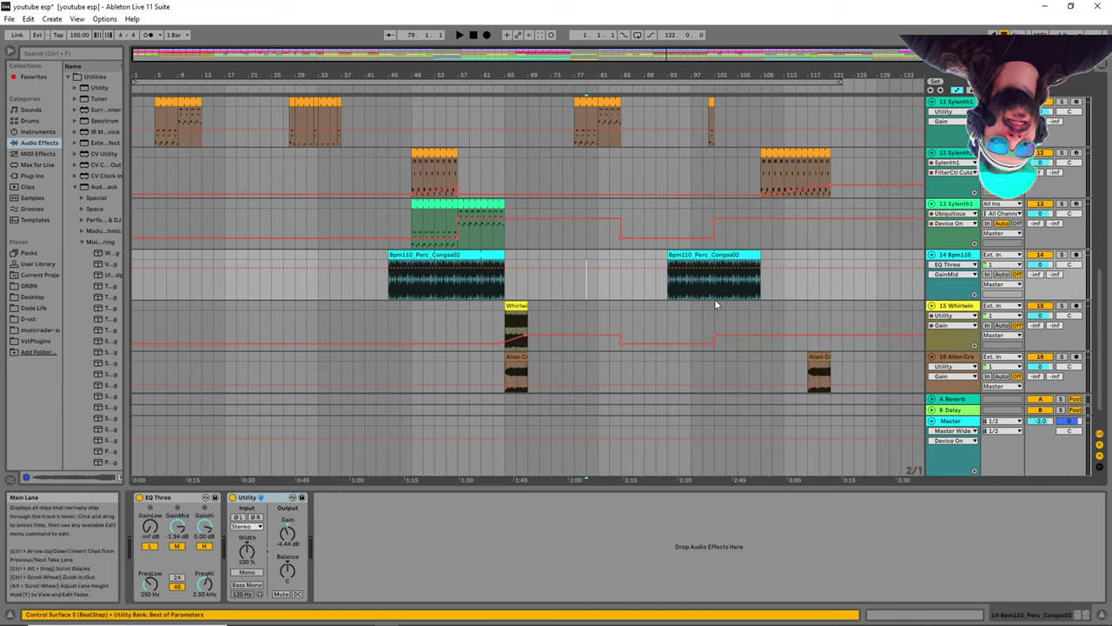
scroll(601, 298, "down", 1)
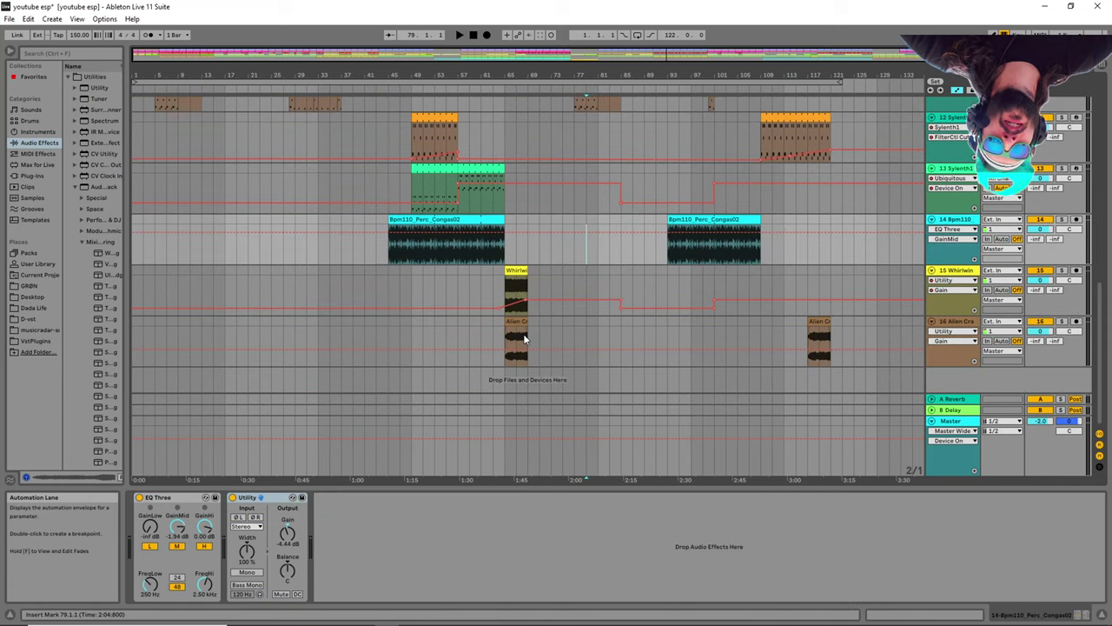
scroll(554, 271, "up", 6)
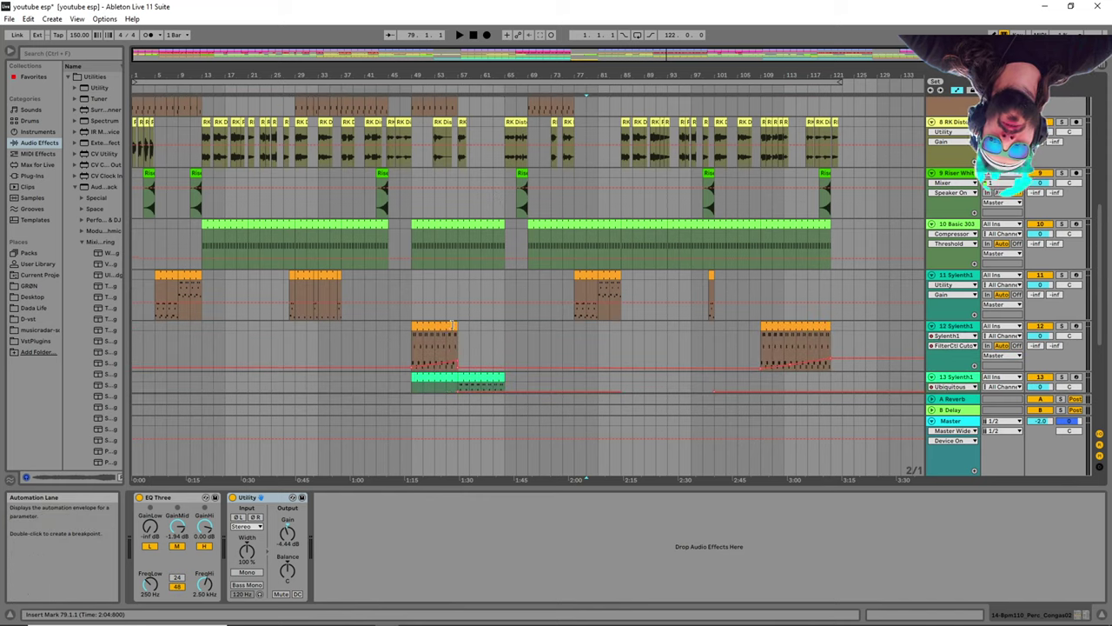
Inspect the notes and C Phrygian scale setting of track 12's MIDI clip in an enlarged clip view, and shrink the view again
left_click(462, 351)
key("shift+Tab")
left_click_drag(343, 476, 343, 376)
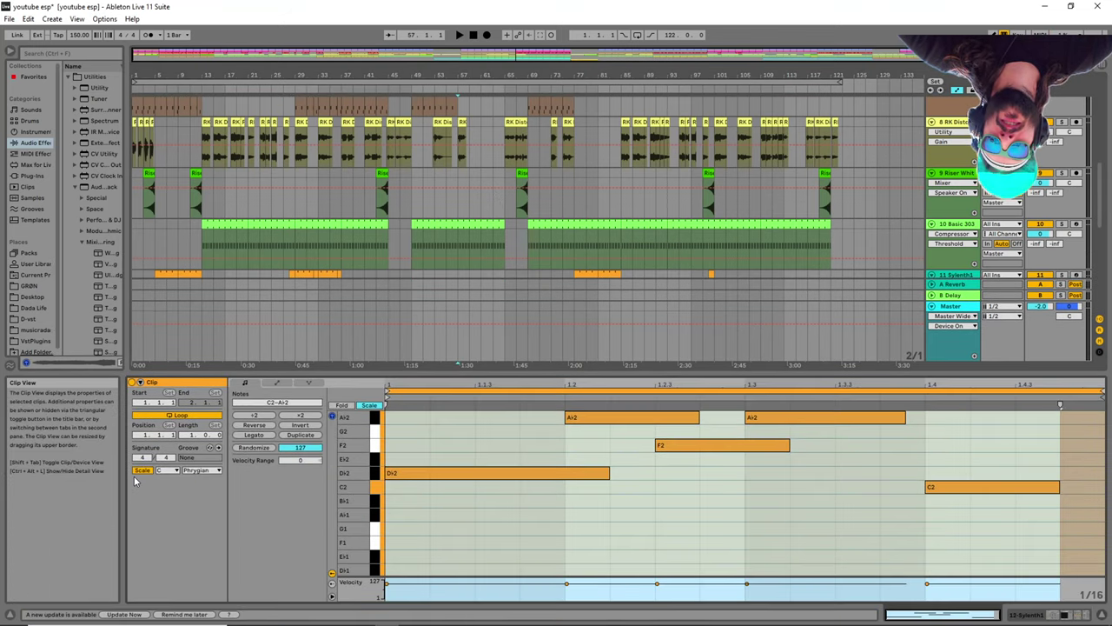
left_click(218, 471)
left_click(213, 489)
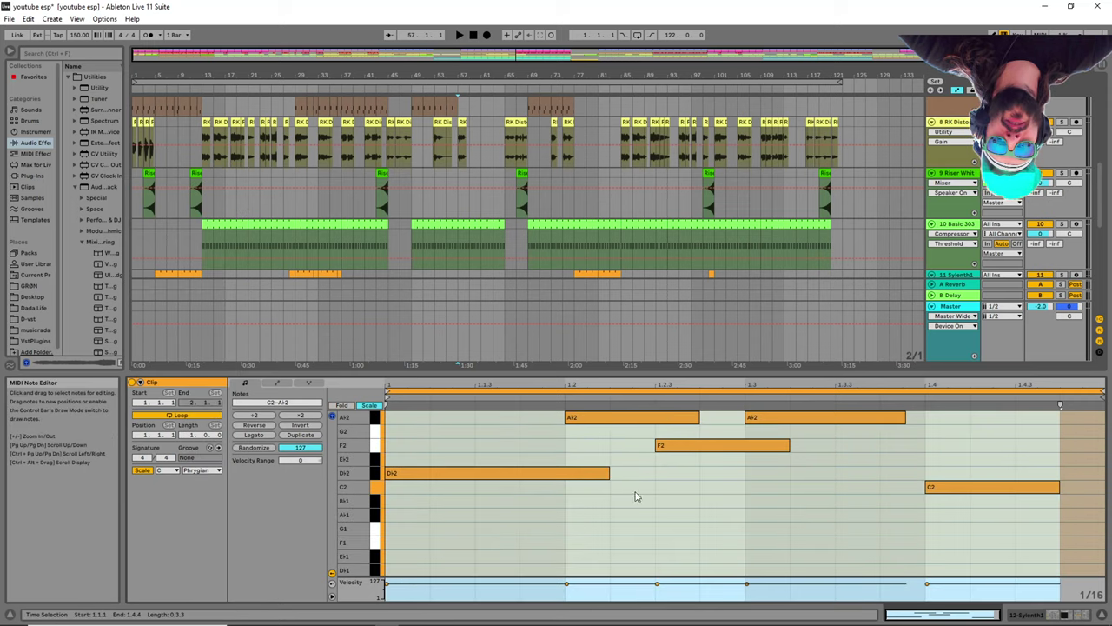
left_click_drag(830, 371, 826, 487)
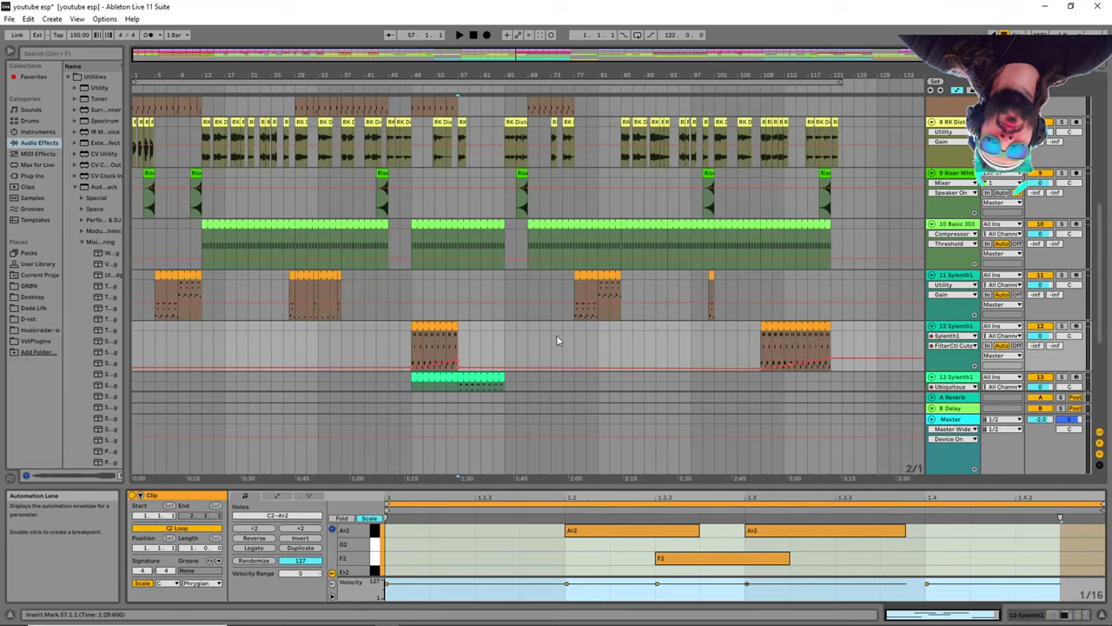
scroll(636, 355, "up", 2)
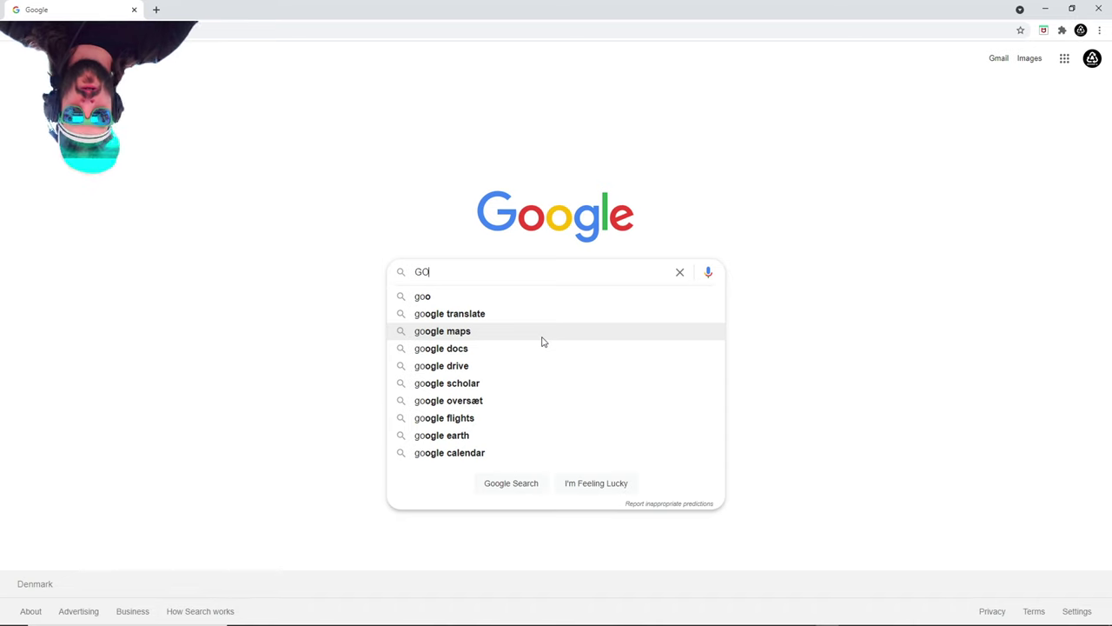
Search Google for "GOTICAS CULONAS CON TETAS ULTRA ATOMICAS" and close the browser
type("TICAS CULONAS CON")
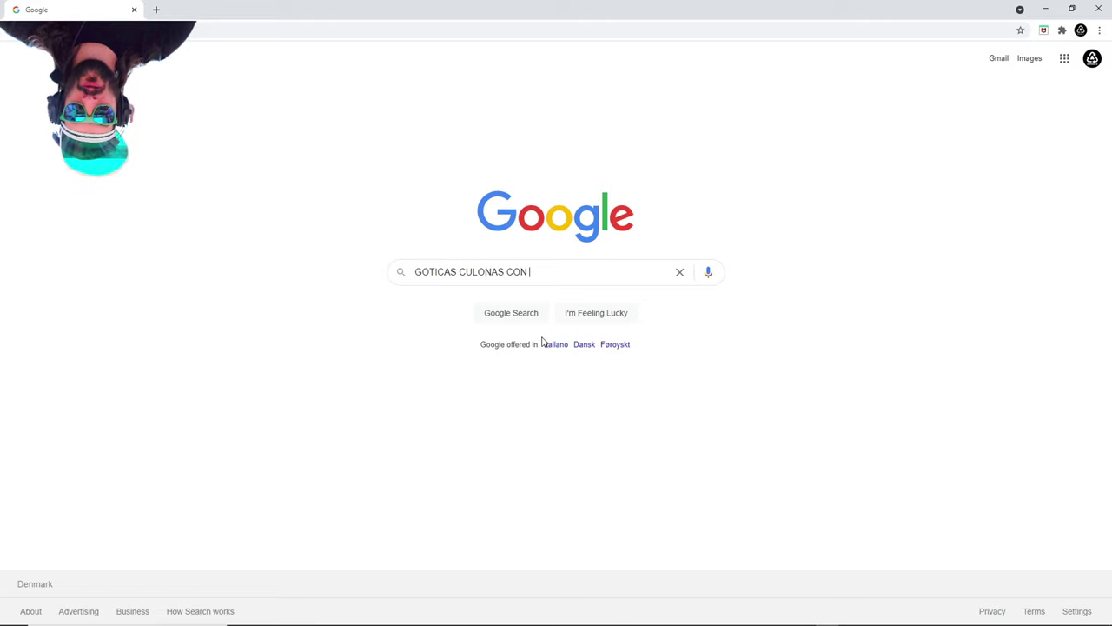
type(" TETAS ULTRA ATOM")
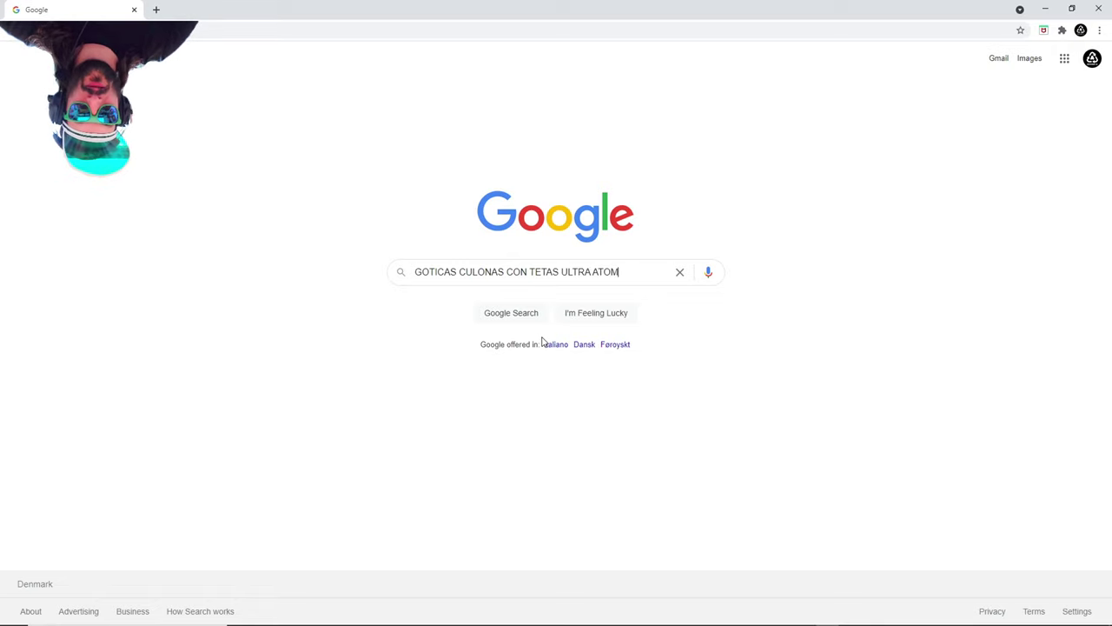
type("ICAS")
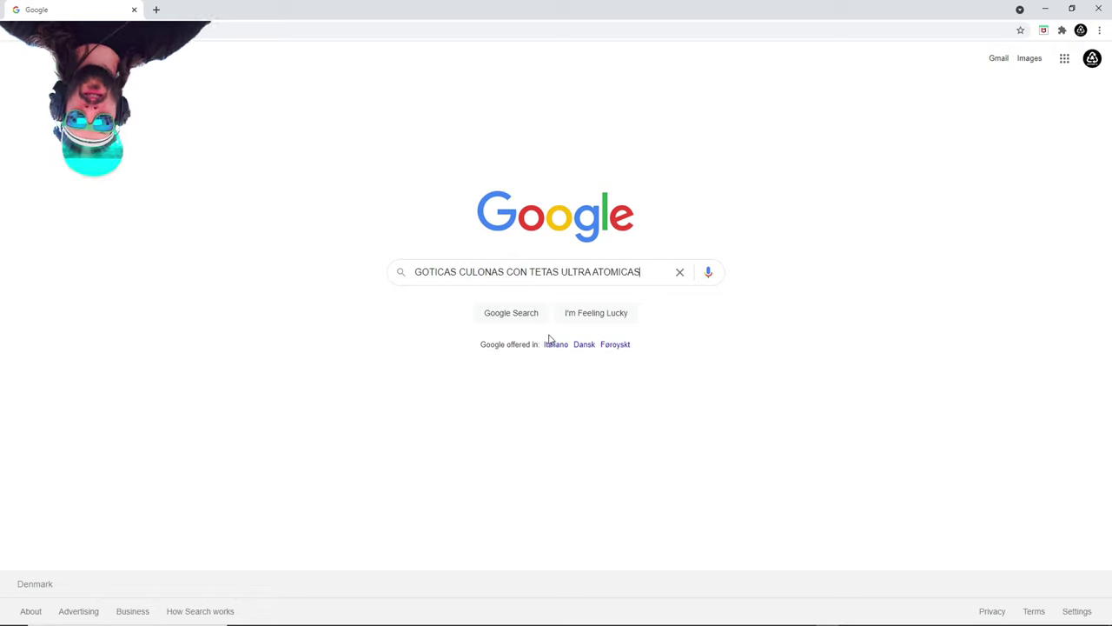
key("Return")
left_click(1099, 9)
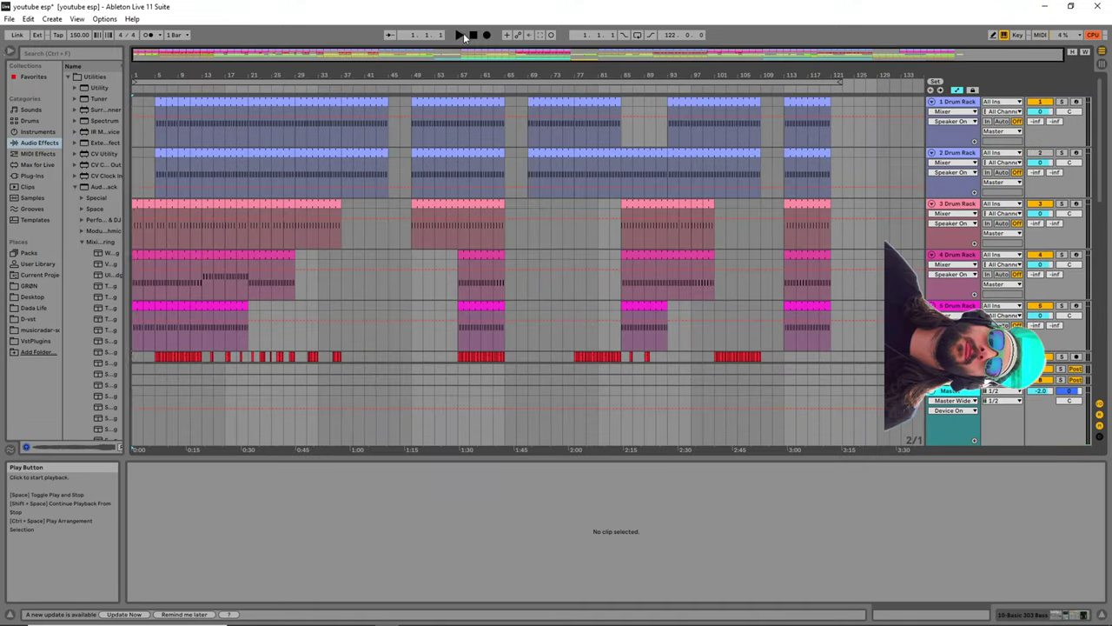
Play the finished arrangement from the start and look through its tracks down to Whirlwin during playback
left_click(462, 36)
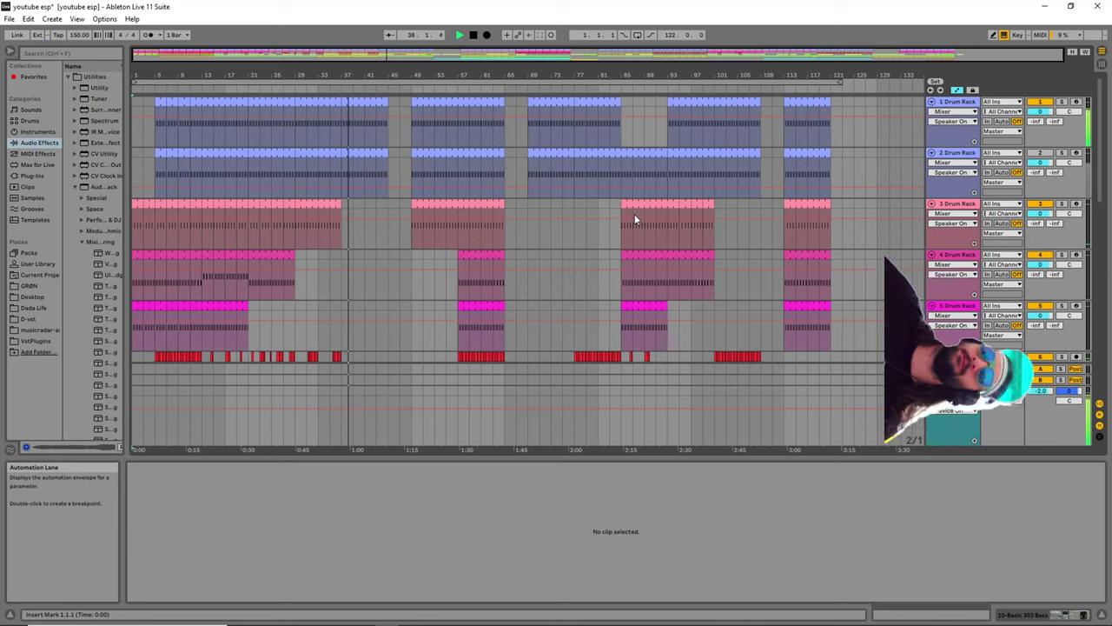
scroll(432, 295, "down", 6)
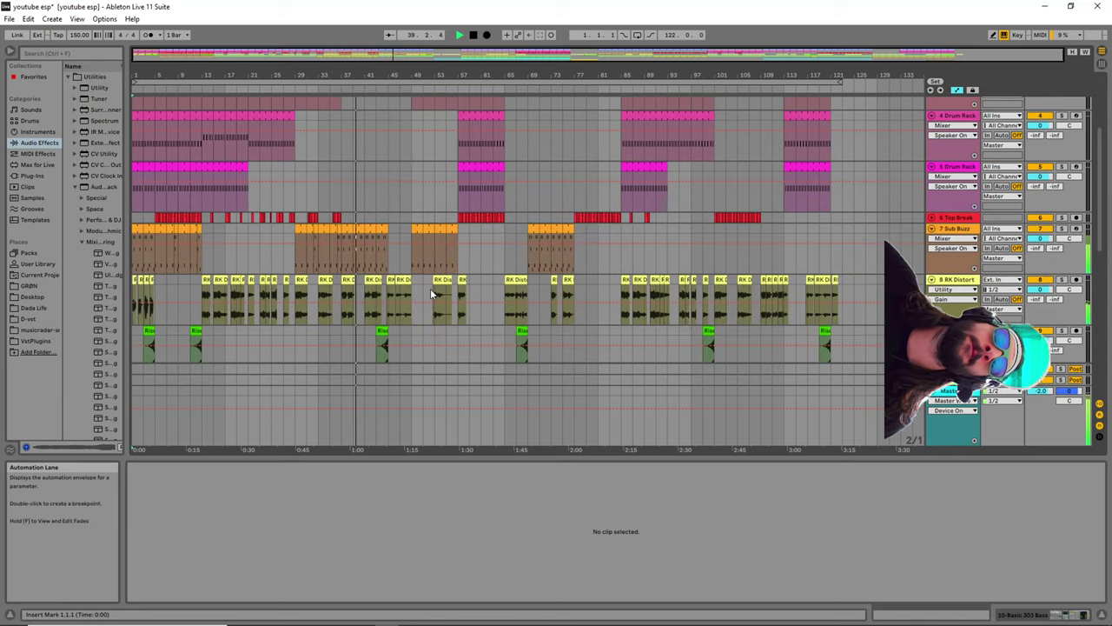
scroll(428, 279, "down", 6)
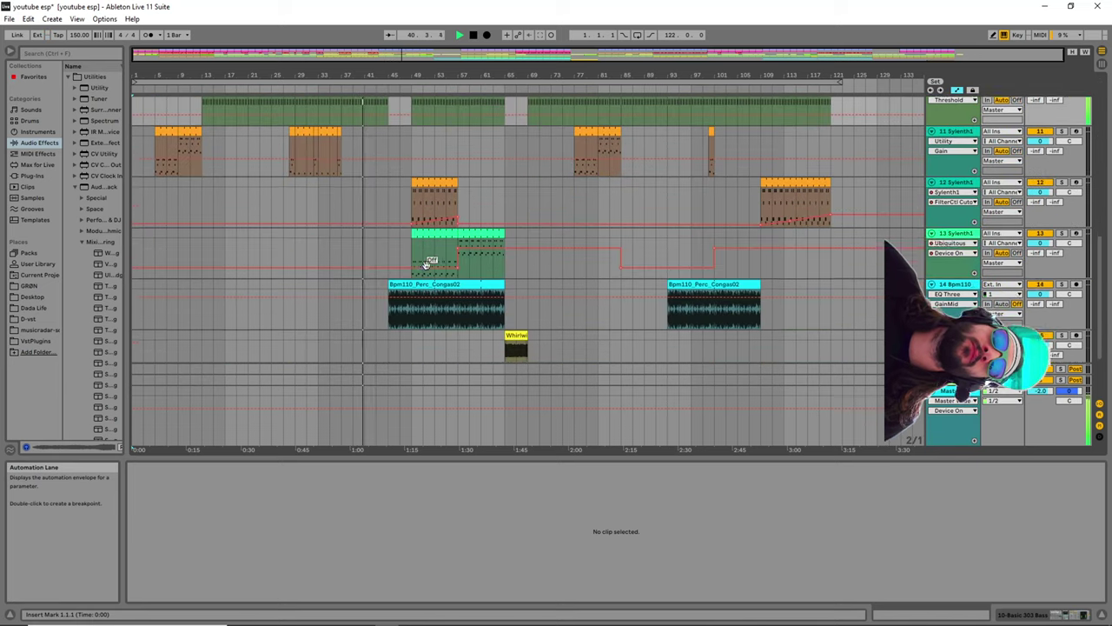
Select the Bpm110 congas track 14 during playback and display its EQ Three and Utility devices
scroll(430, 261, "up", 3)
scroll(491, 363, "down", 1)
left_click(527, 310)
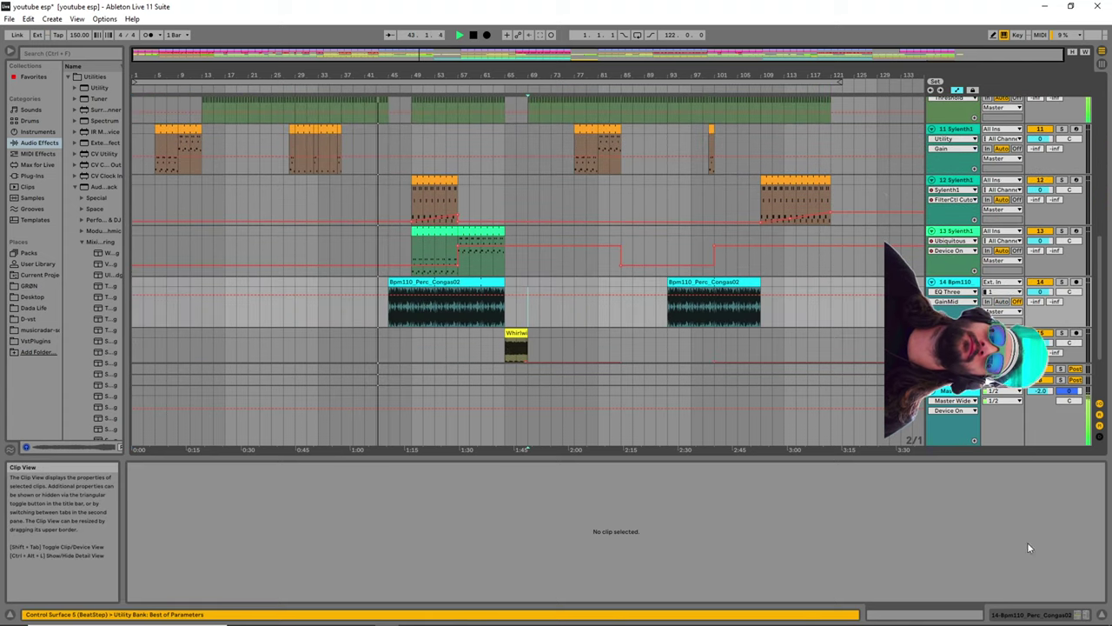
left_click(1037, 615)
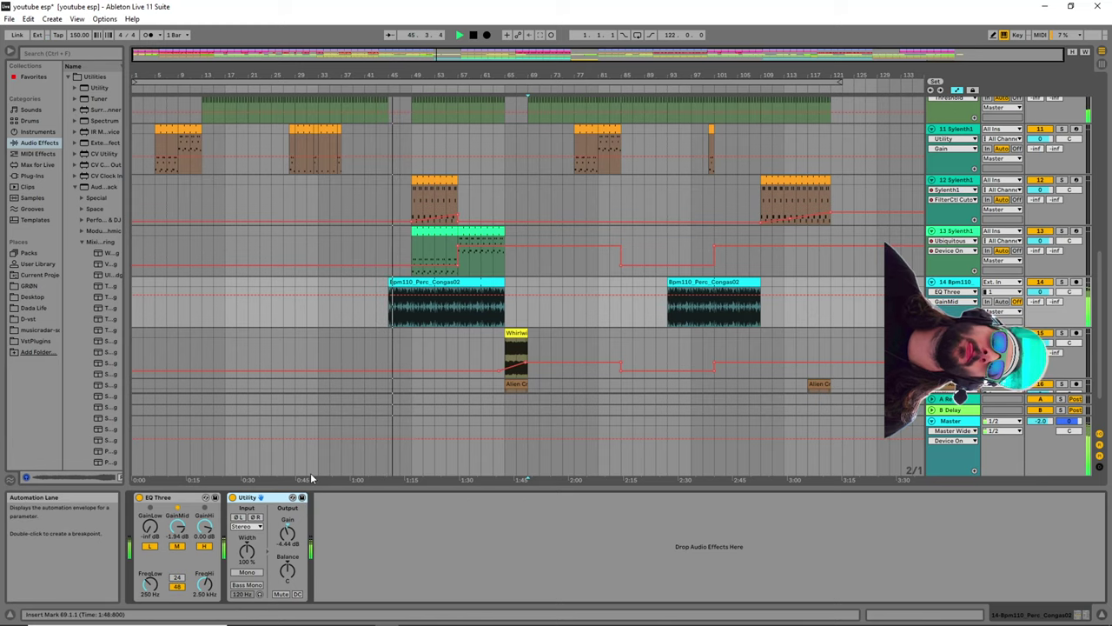
Display the device chain of track 12, inspect its Sylenth1 plug-in window with the KEY Pizzicato preset, and close it
scroll(544, 311, "up", 3)
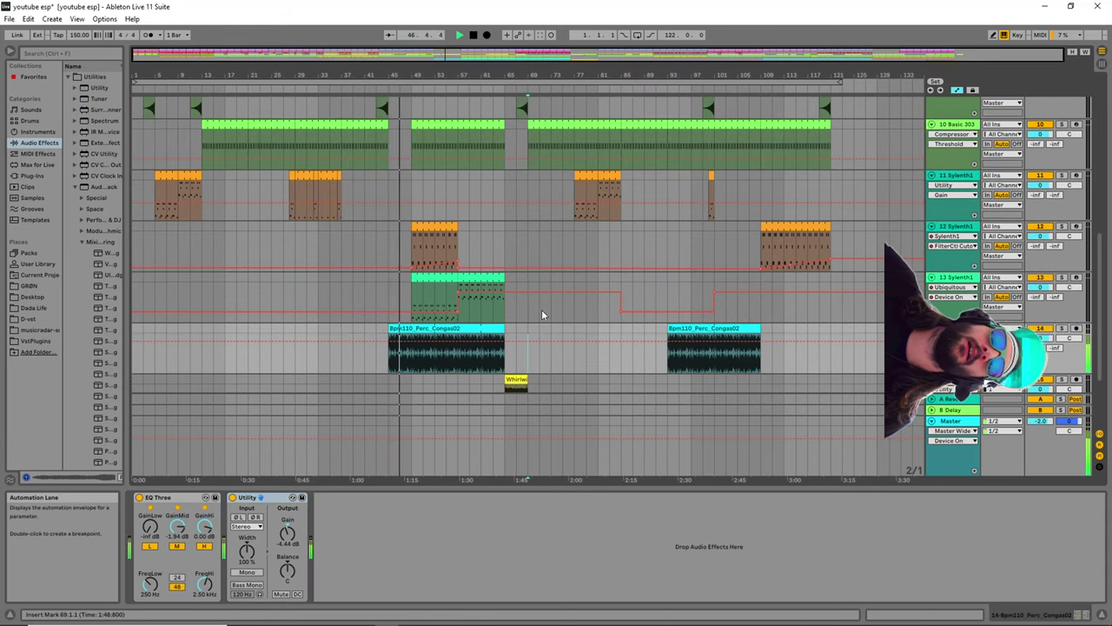
scroll(527, 326, "up", 2)
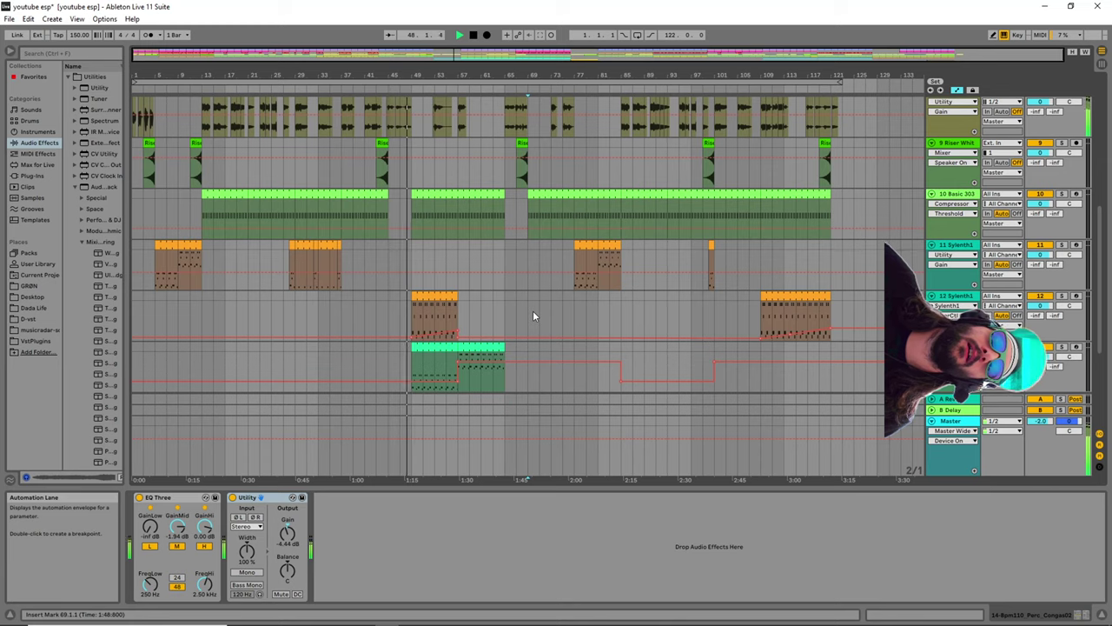
left_click(509, 311)
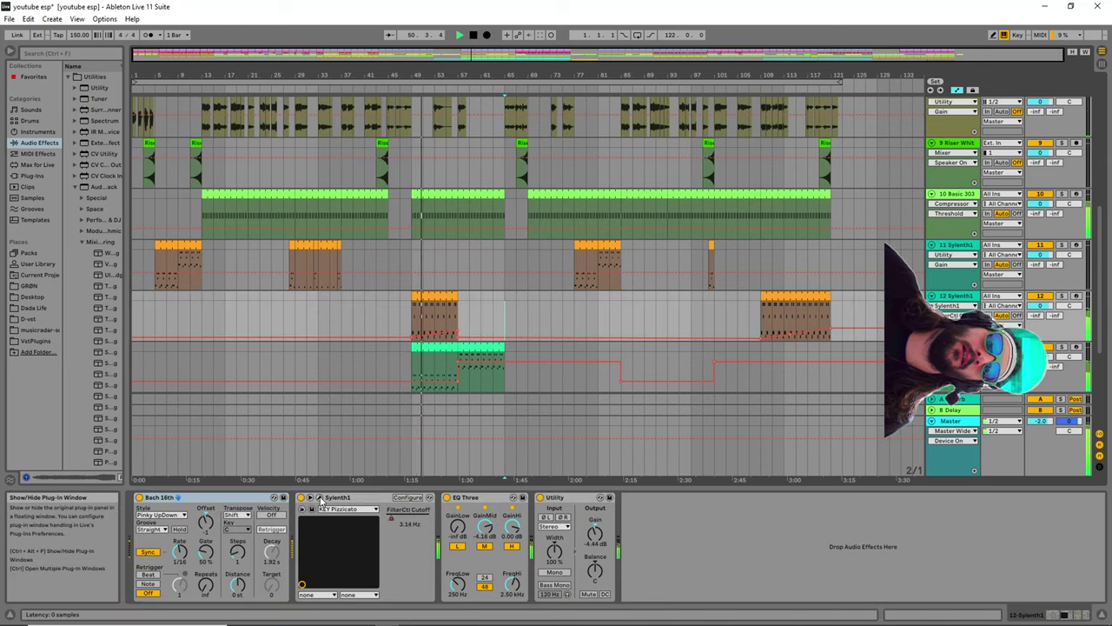
left_click(310, 497)
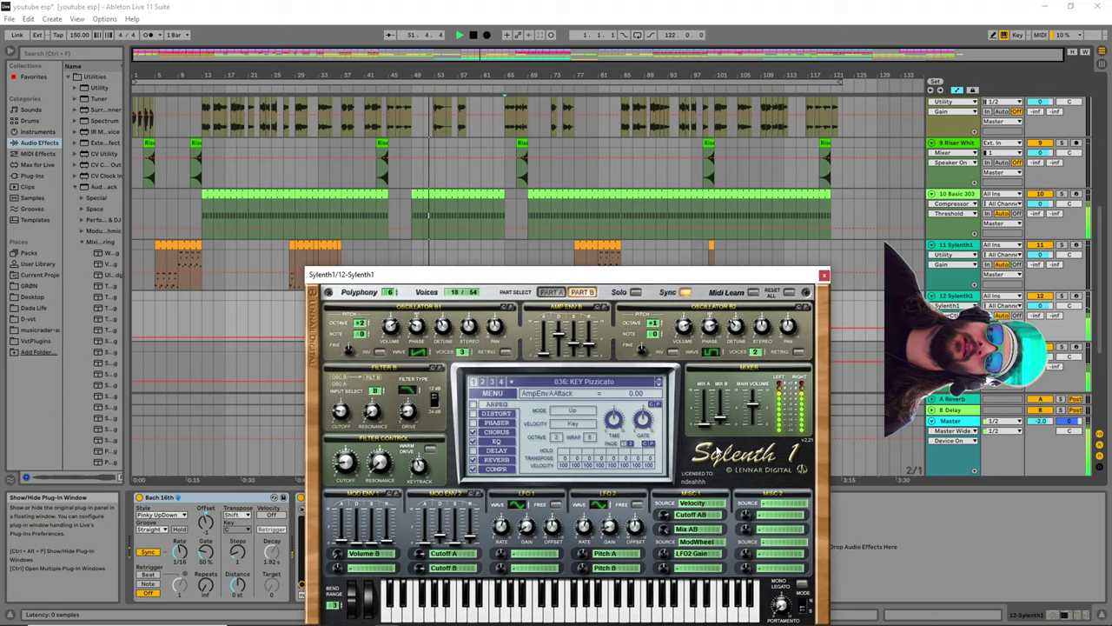
left_click(824, 277)
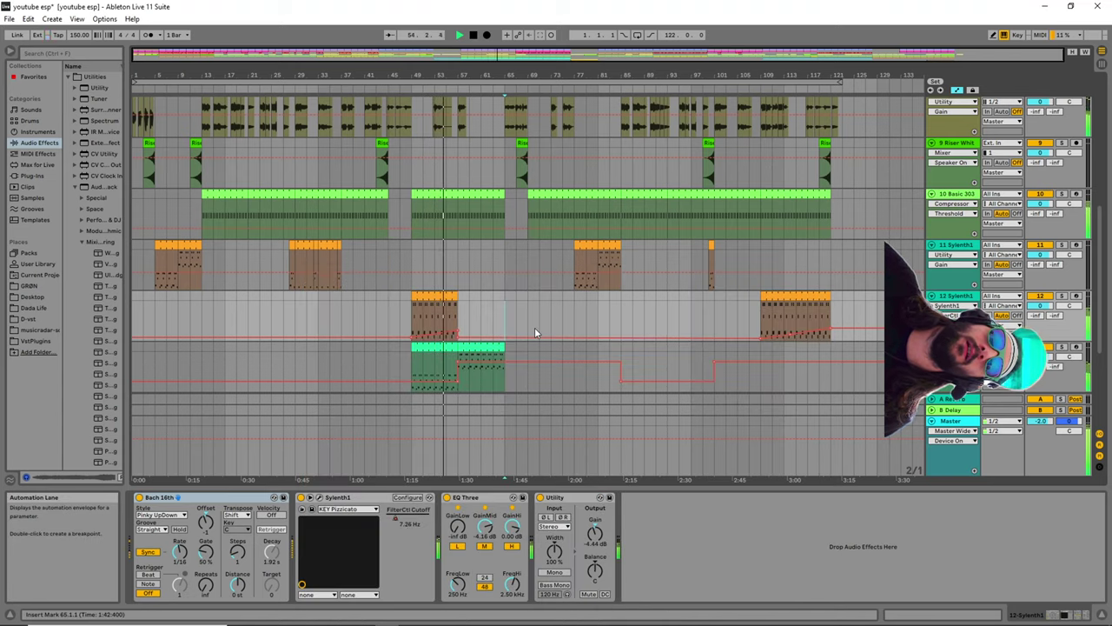
Inspect the Sylenth1 plug-in window of track 11 with the HOV Straight preset, moving it aside, and close it
scroll(538, 326, "up", 1)
scroll(532, 339, "up", 2)
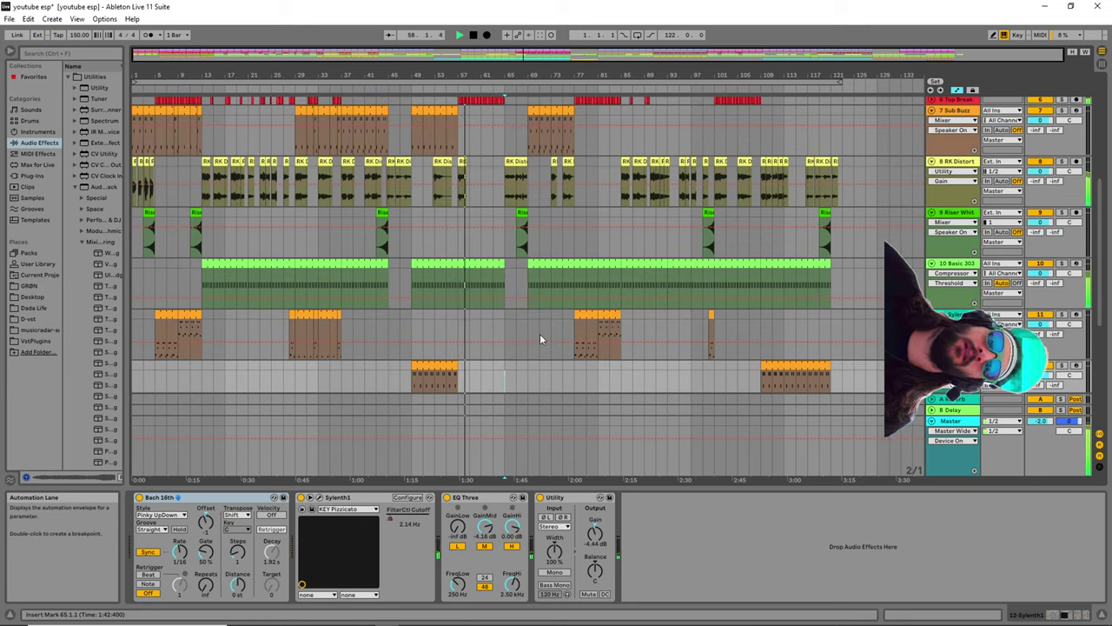
left_click(549, 330)
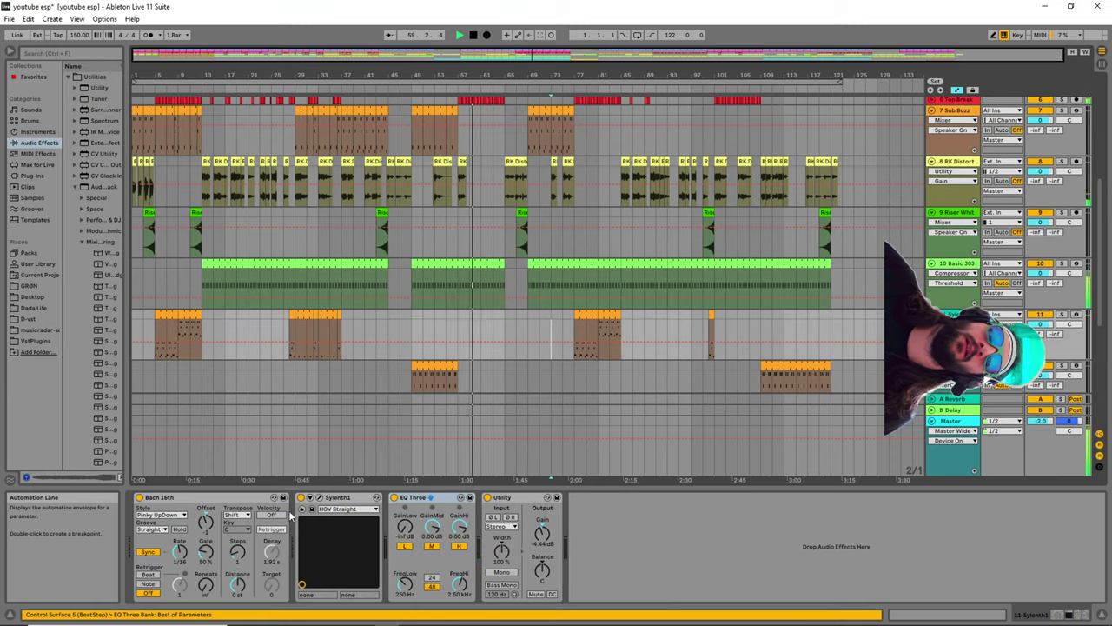
left_click(321, 500)
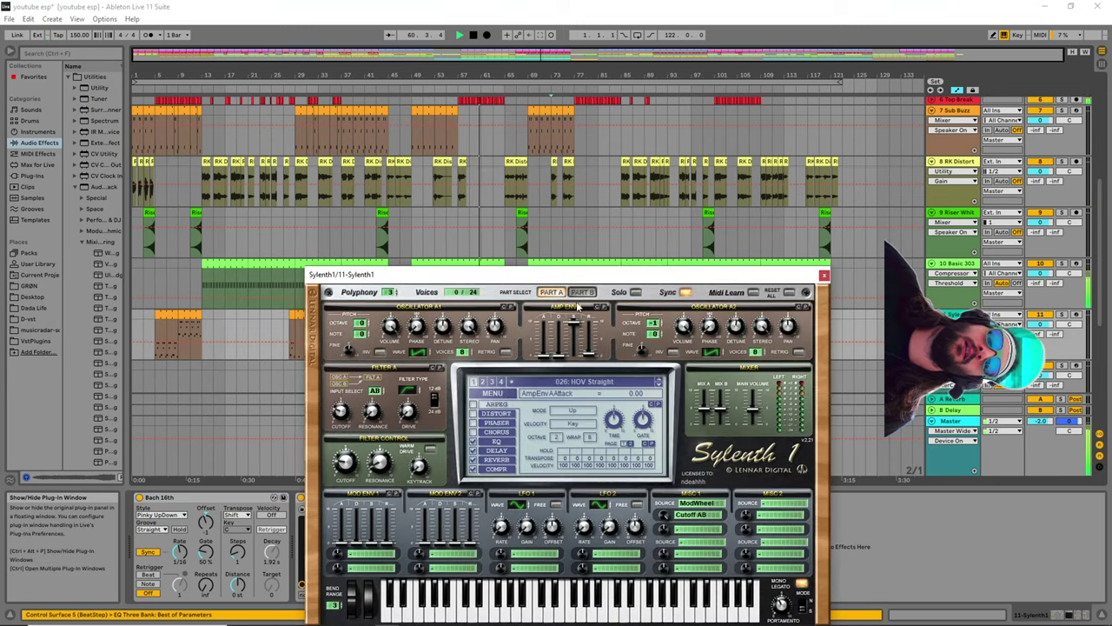
left_click_drag(583, 274, 796, 147)
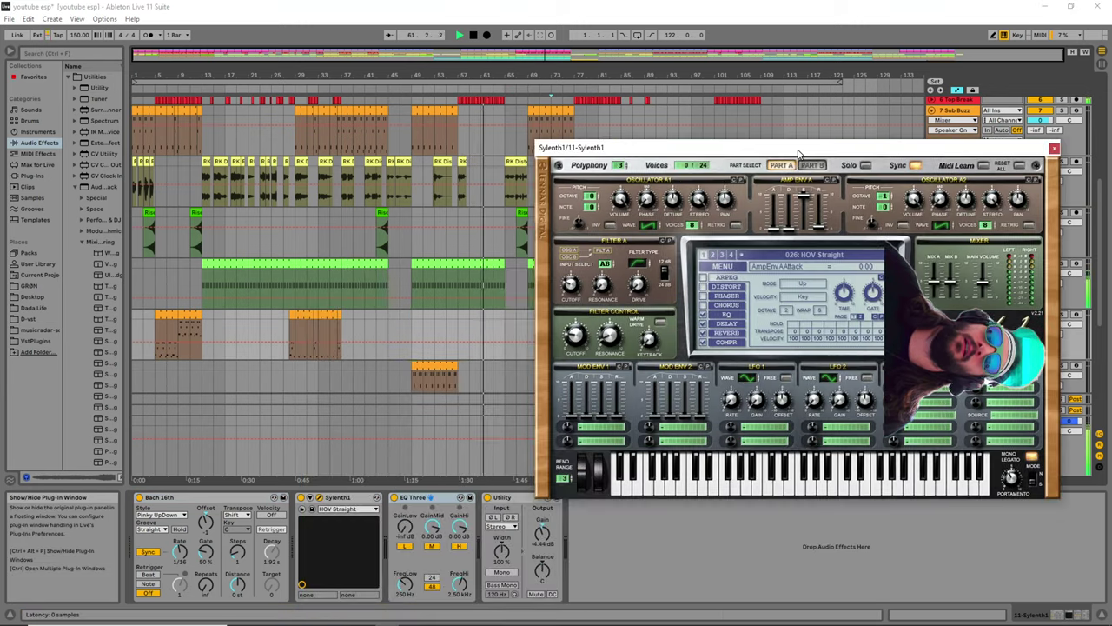
left_click(1054, 149)
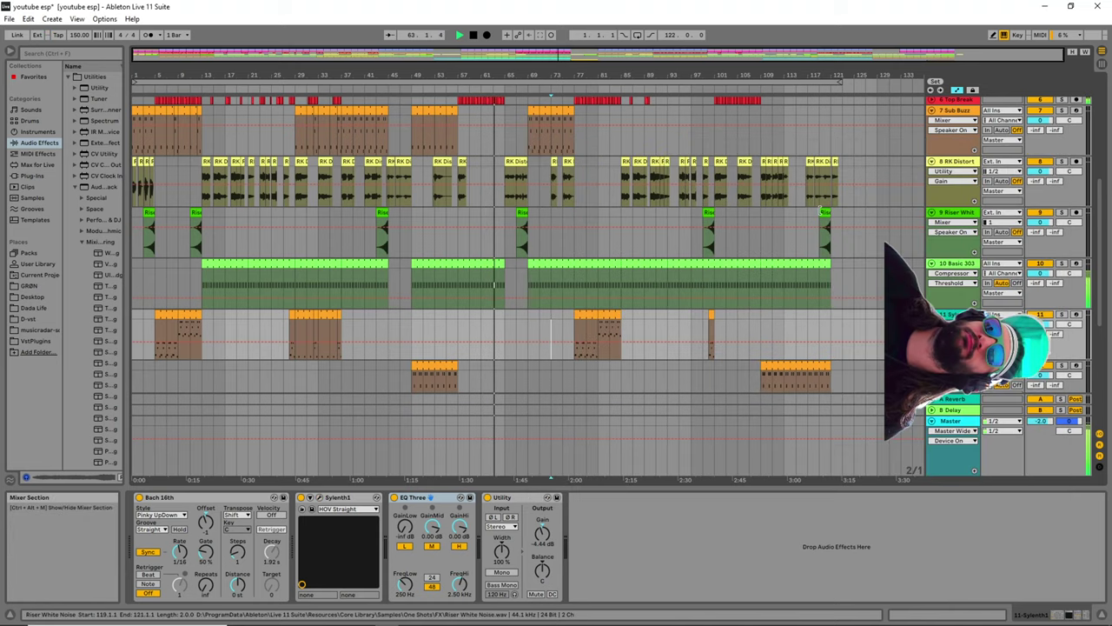
Display the devices of the RK Distorted Kick track 8, inspect its MAutoPitch plug-in window, and close it
scroll(664, 292, "up", 5)
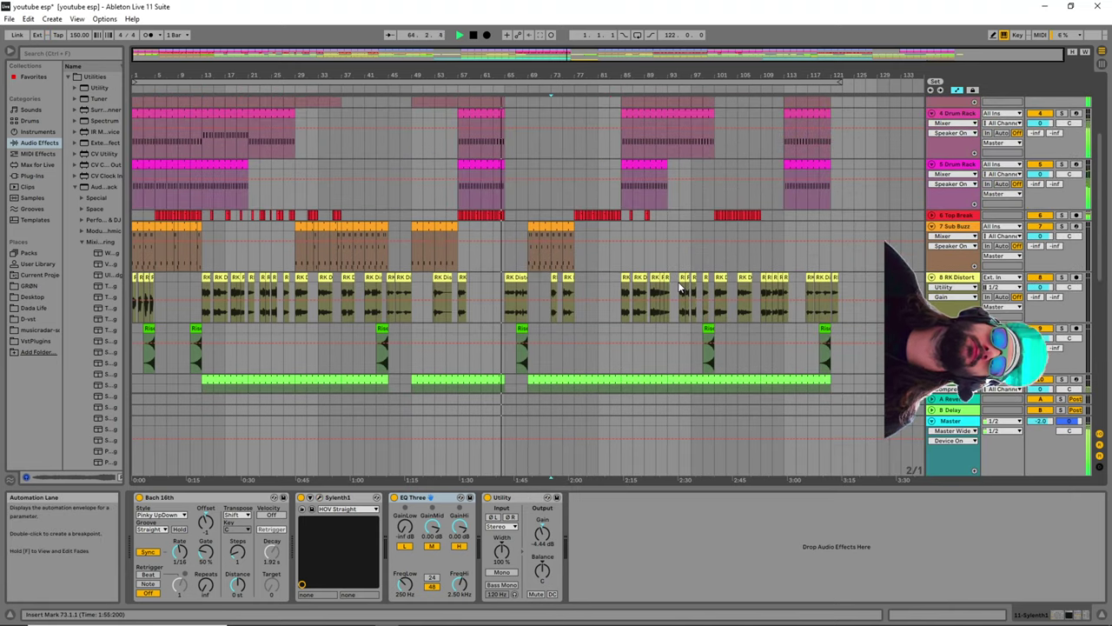
left_click(586, 281)
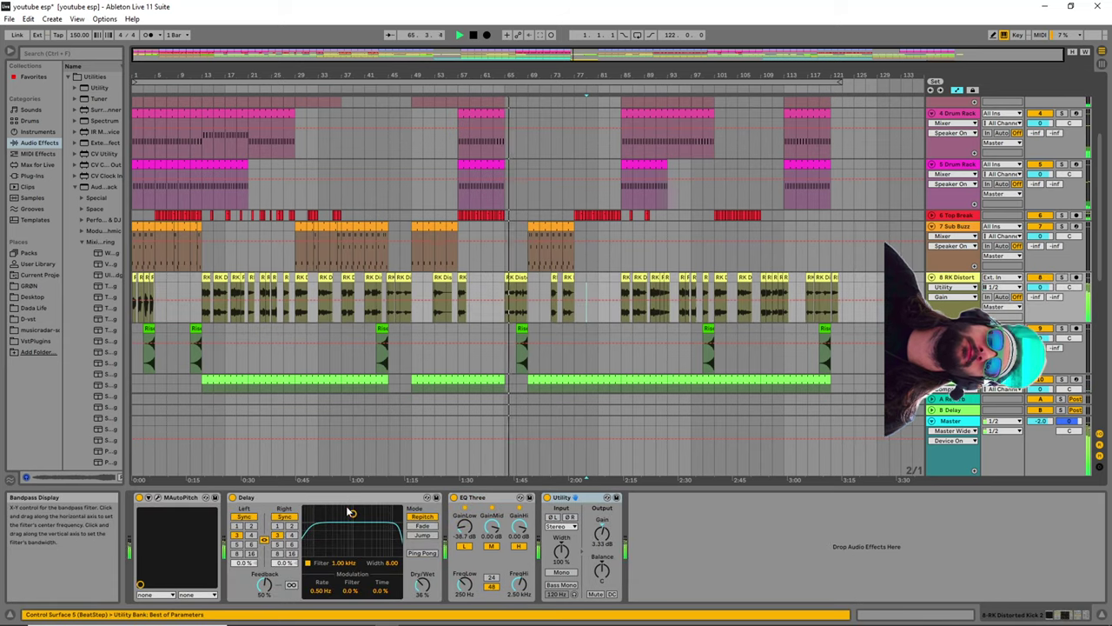
left_click(163, 500)
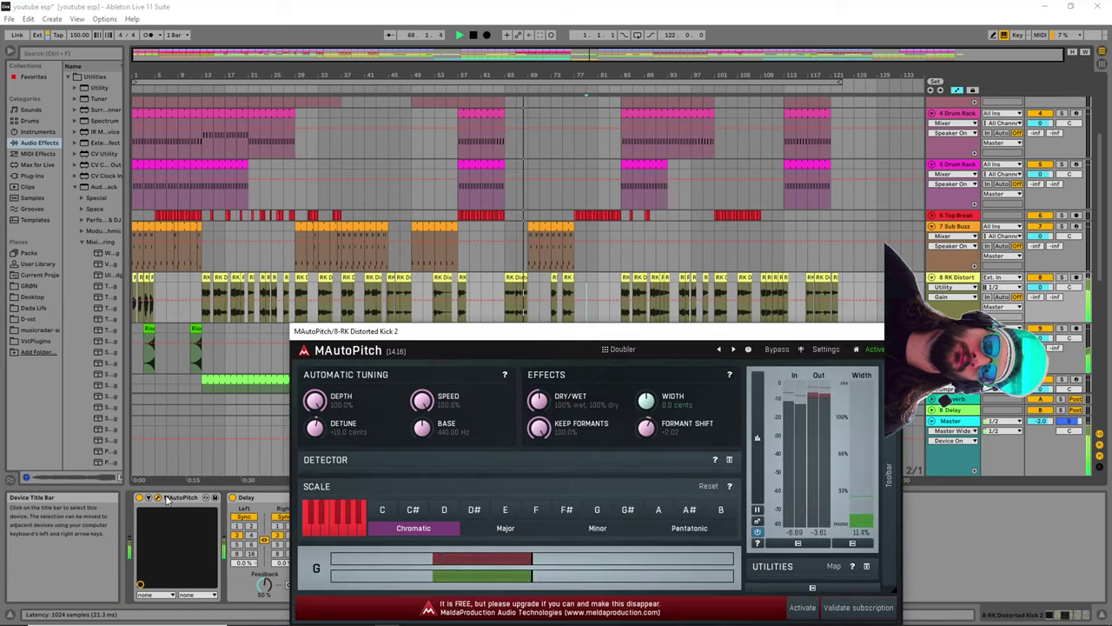
left_click_drag(631, 320, 599, 251)
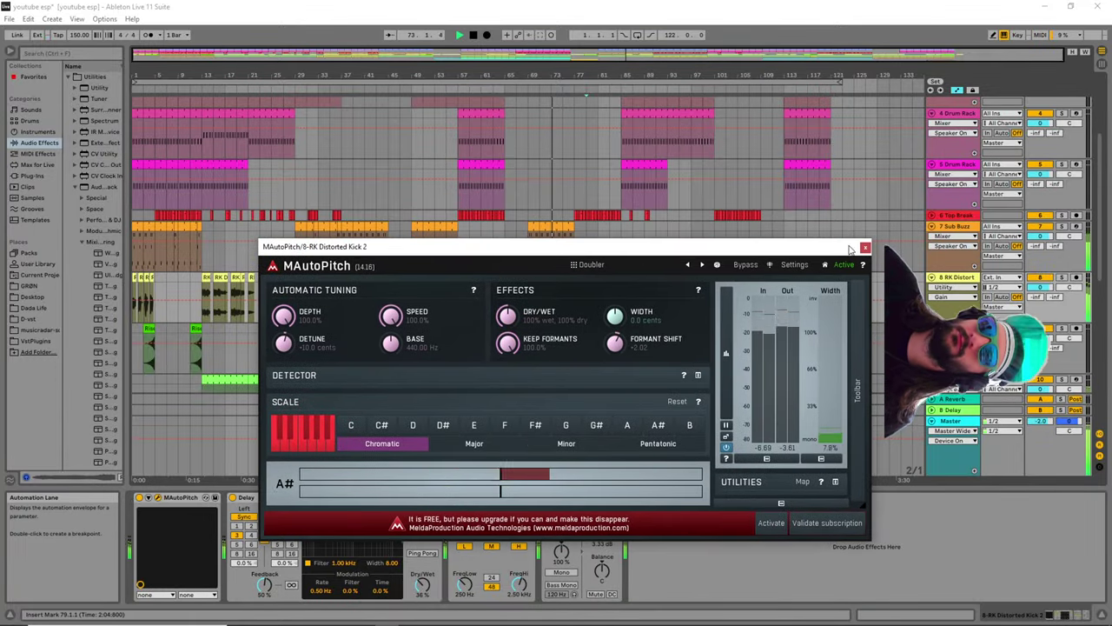
left_click(866, 249)
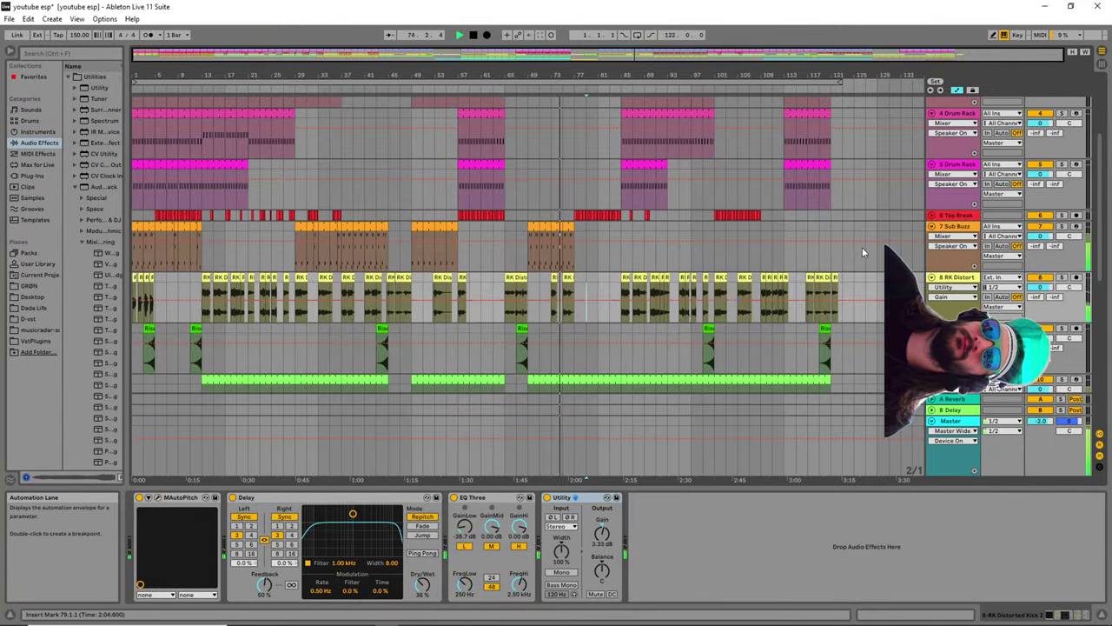
Review the drum tracks and display the EQ Three and Utility devices of the Top Break track 6
scroll(721, 272, "up", 3)
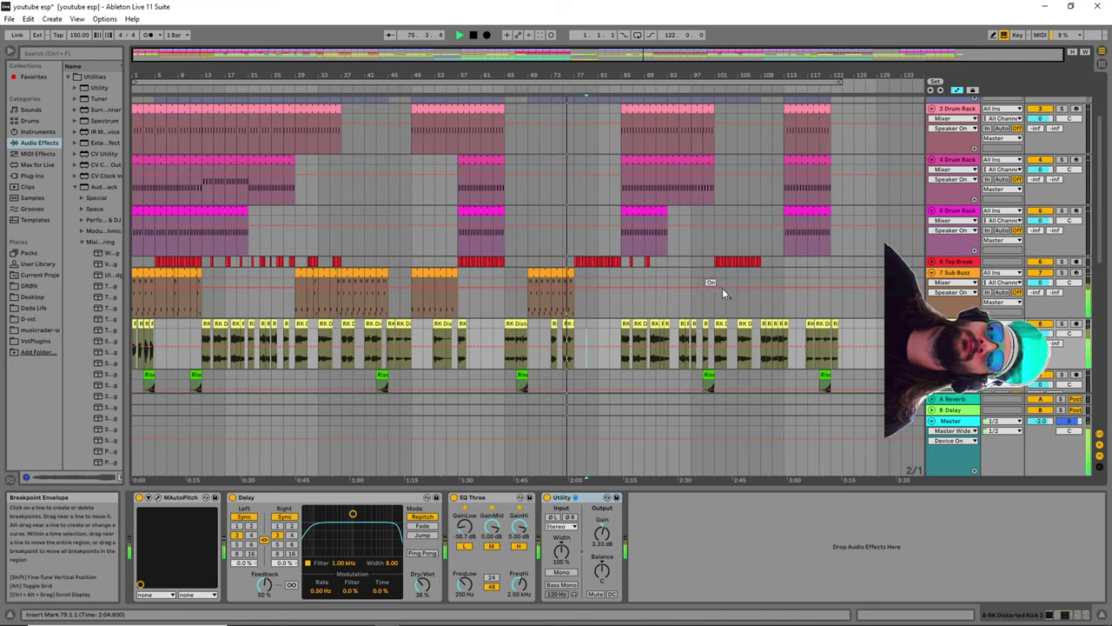
scroll(795, 284, "down", 1)
scroll(797, 280, "up", 1)
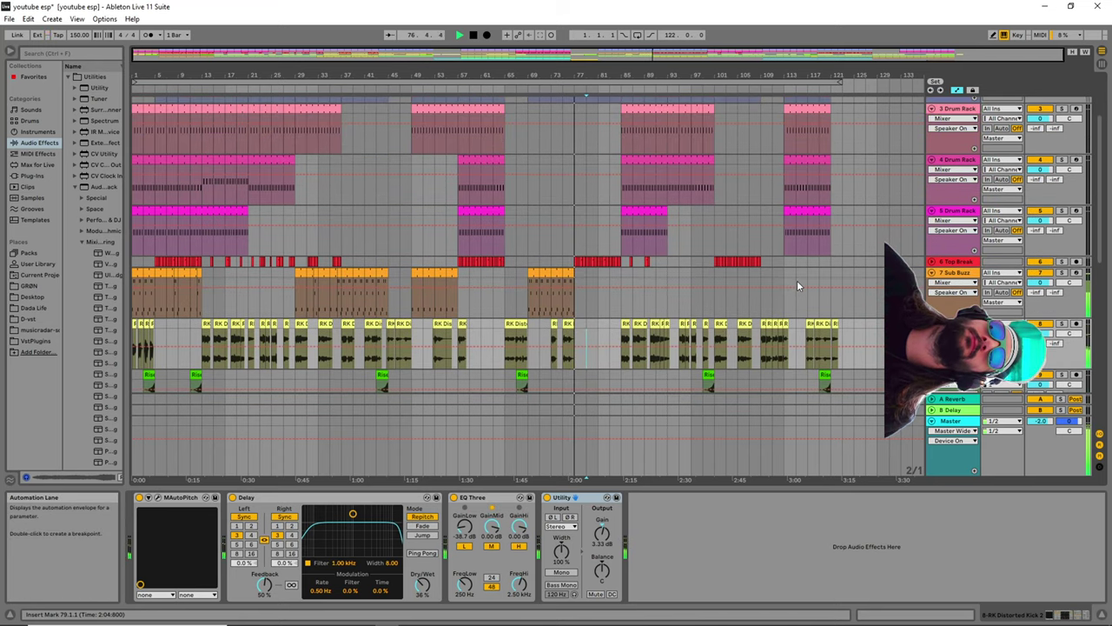
scroll(797, 280, "up", 1)
key("Delete")
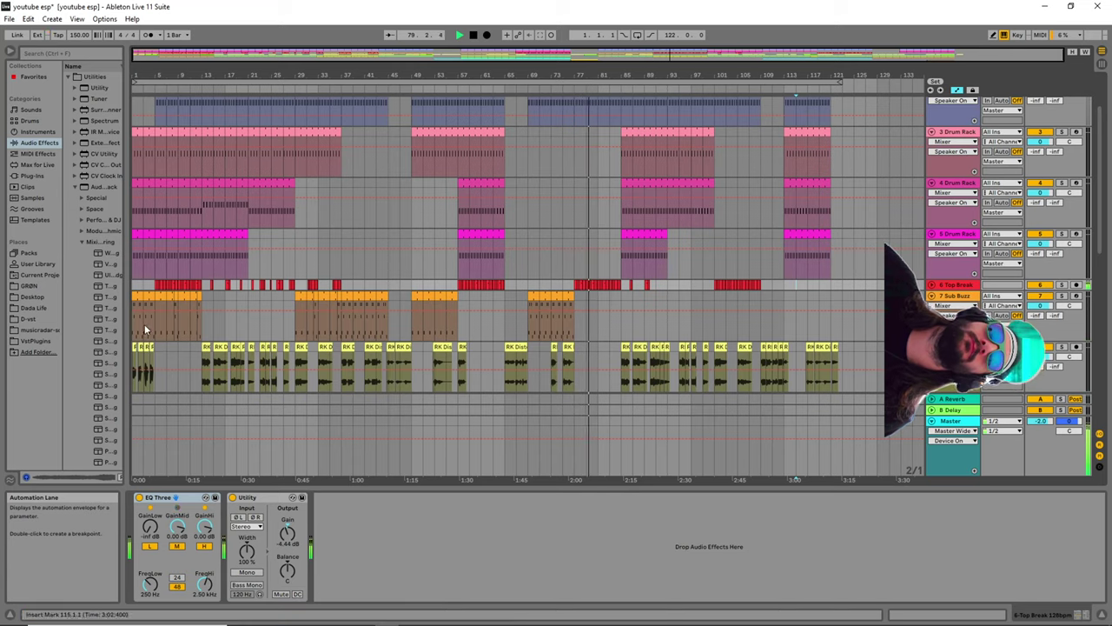
Narrow the browser to widen the arrangement and bring the first Drum Rack tracks into view
left_click_drag(126, 285, 418, 333)
left_click_drag(556, 341, 87, 327)
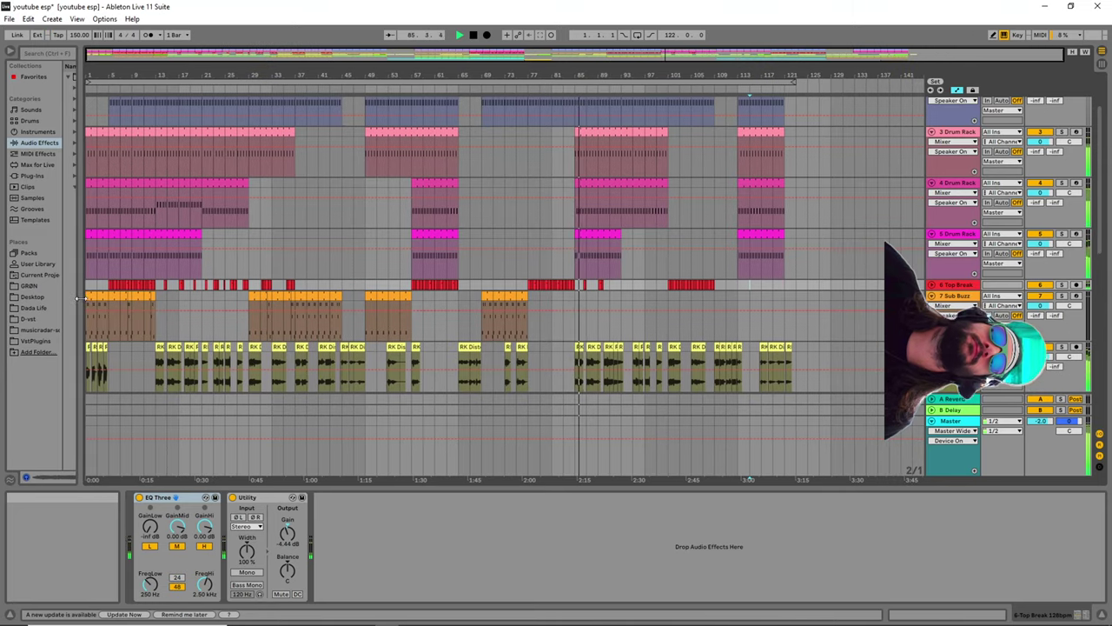
scroll(554, 341, "up", 3)
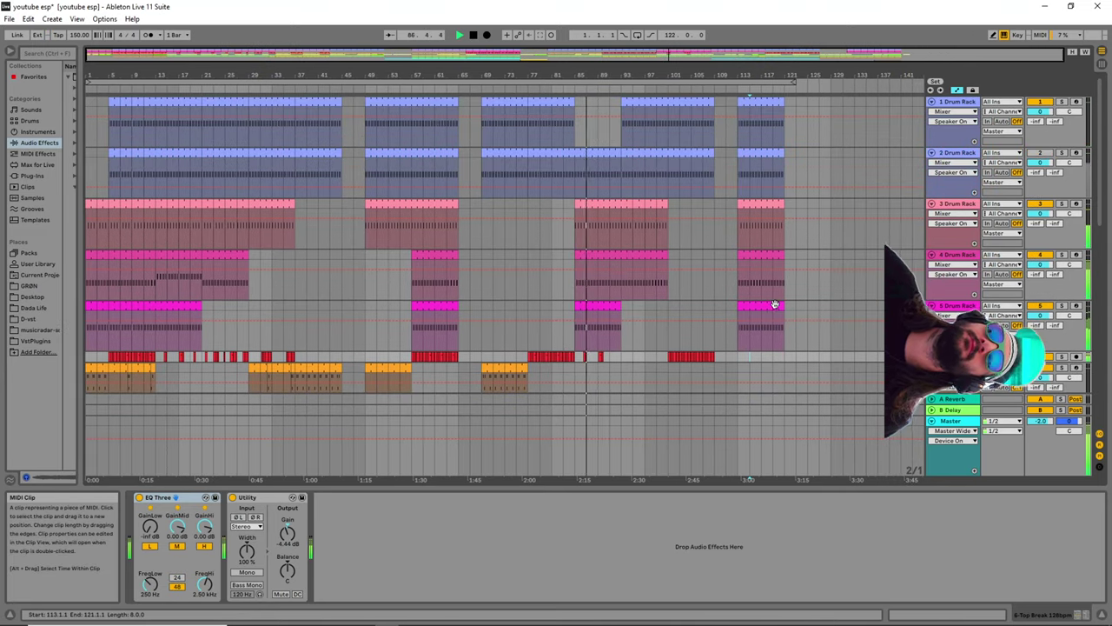
Look through the tracks down to track 11 during playback and zoom in on the arrangement's ending from bar 106
scroll(755, 306, "down", 3)
scroll(755, 301, "down", 3)
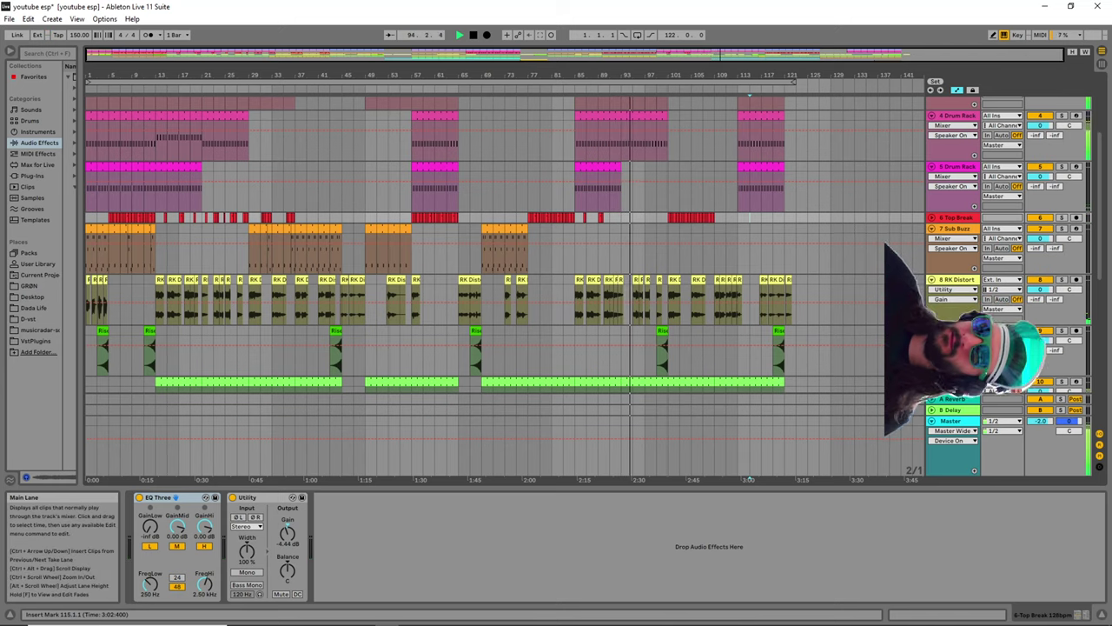
scroll(817, 252, "down", 2)
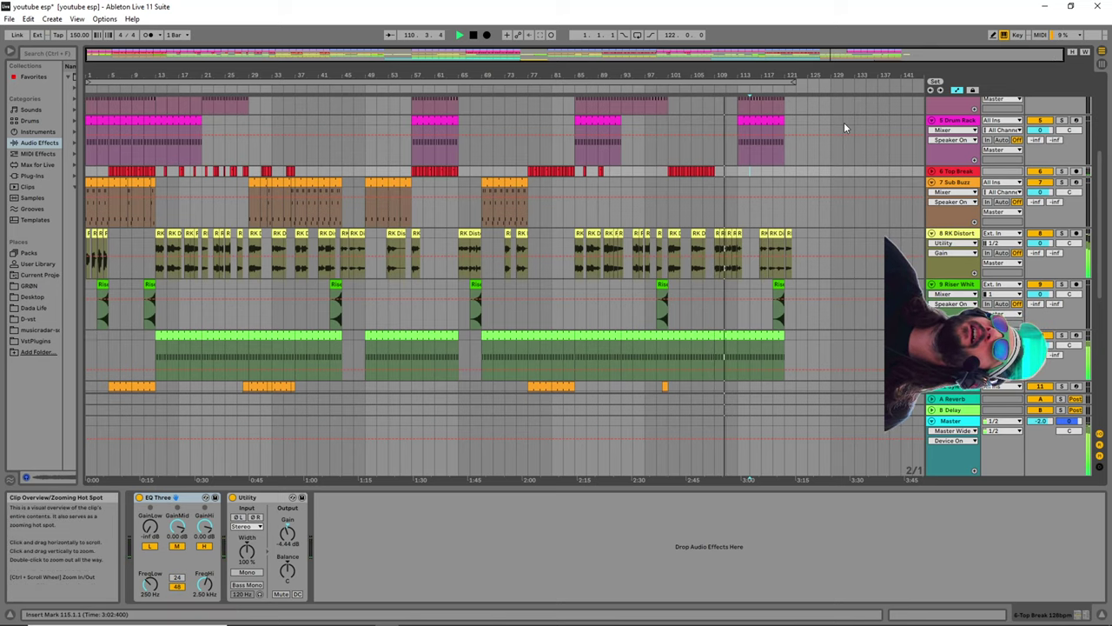
left_click_drag(872, 50, 871, 82)
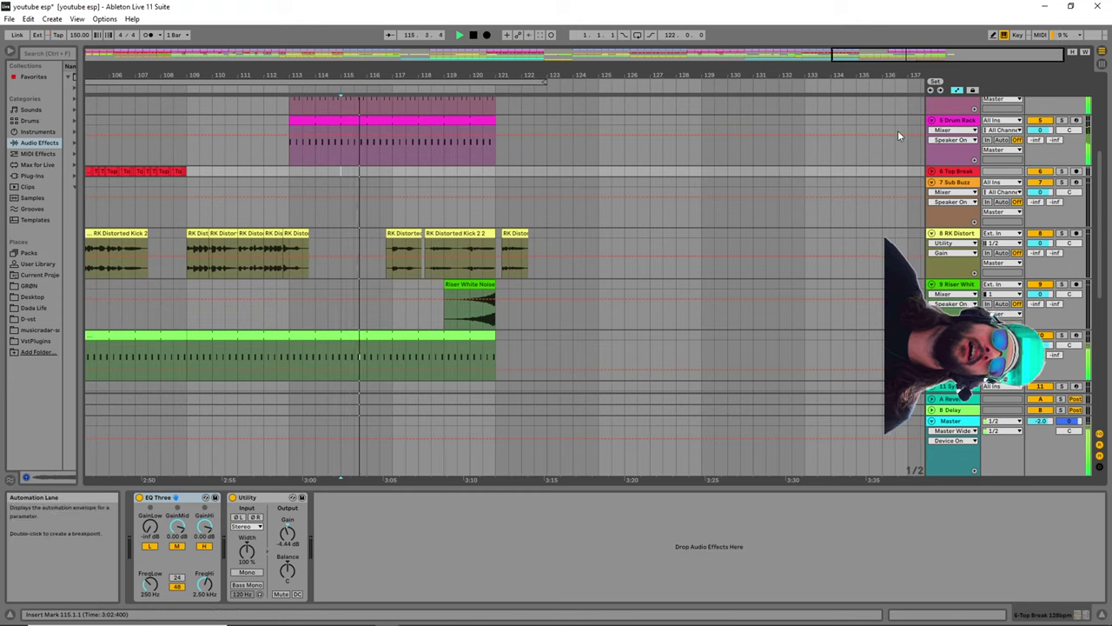